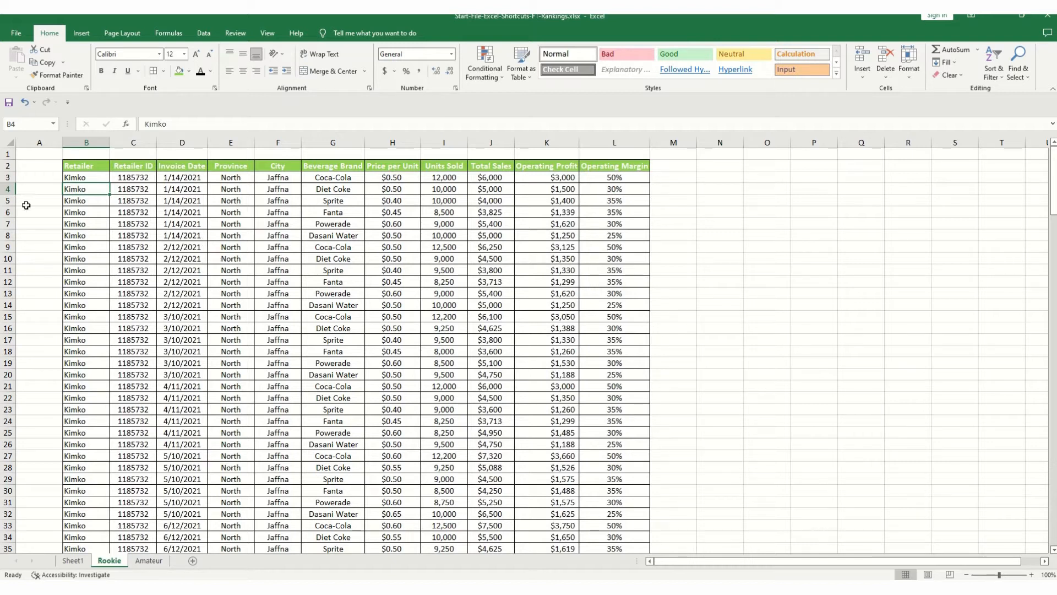
Step: Select the entire worksheet row 4 and extend the selection down through row 16
click(8, 190)
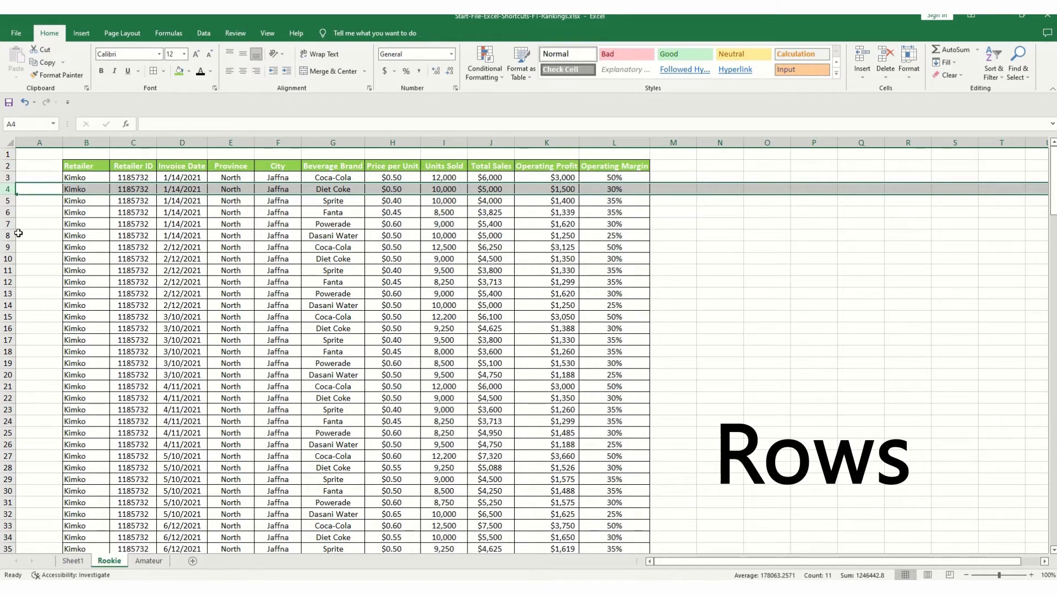
key(shift+Down)
key(shift+Down)
key(shift+Down)
key(shift+Down)
key(shift+Down)
key(shift+Down)
key(shift+Down)
key(shift+Down)
key(shift+Down)
key(shift+Down)
key(shift+Down)
key(shift+Down)
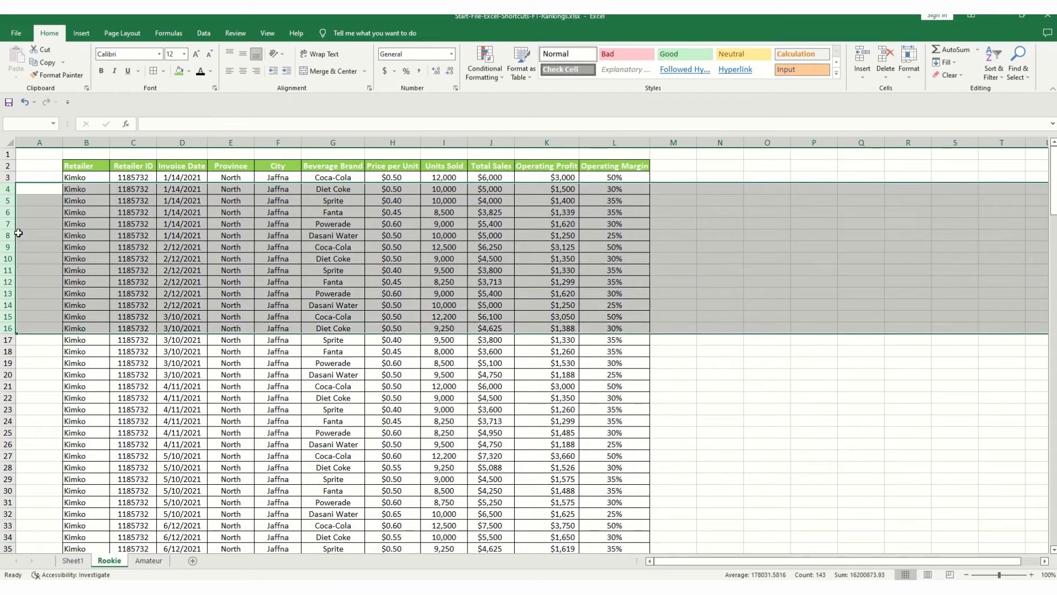
Step: Select whole worksheet ranges in turn: columns B through H, row 10, and column C
drag(86, 142, 397, 131)
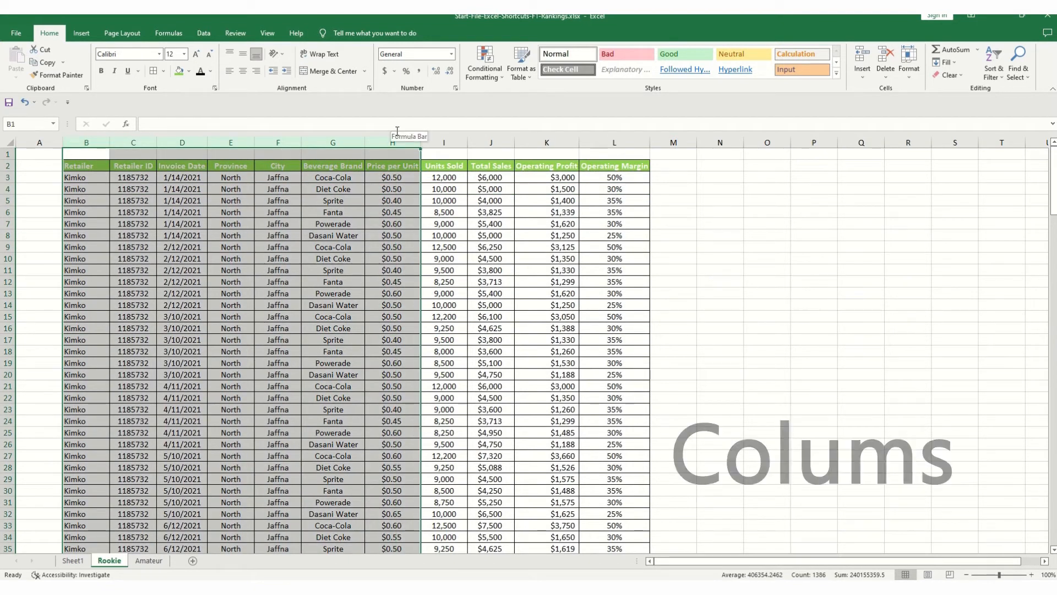
click(7, 258)
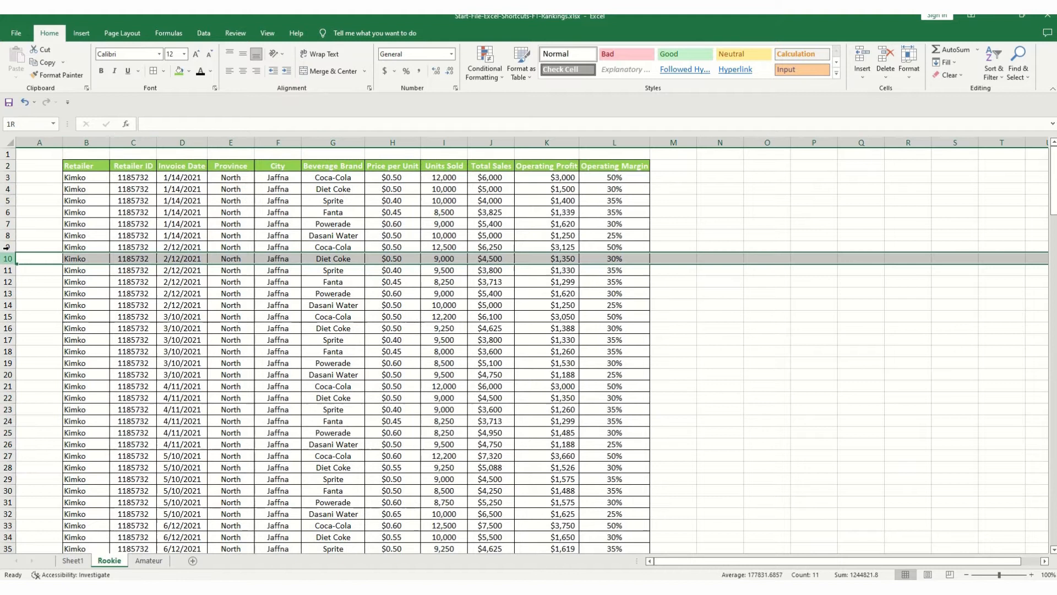
click(138, 141)
Step: Select the single cells B3, N10 and F10 one after another
click(78, 177)
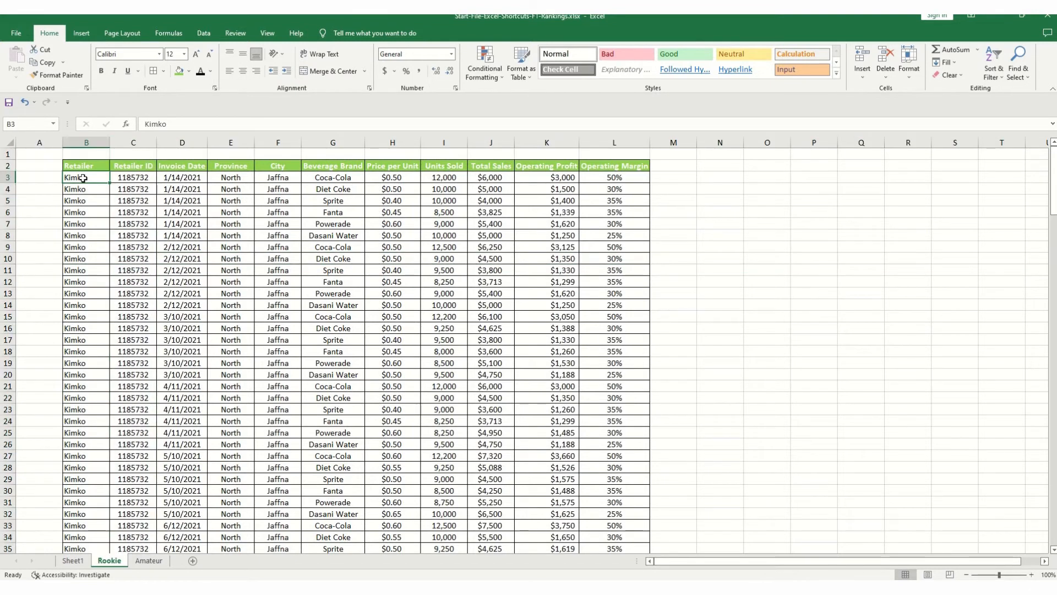
click(726, 257)
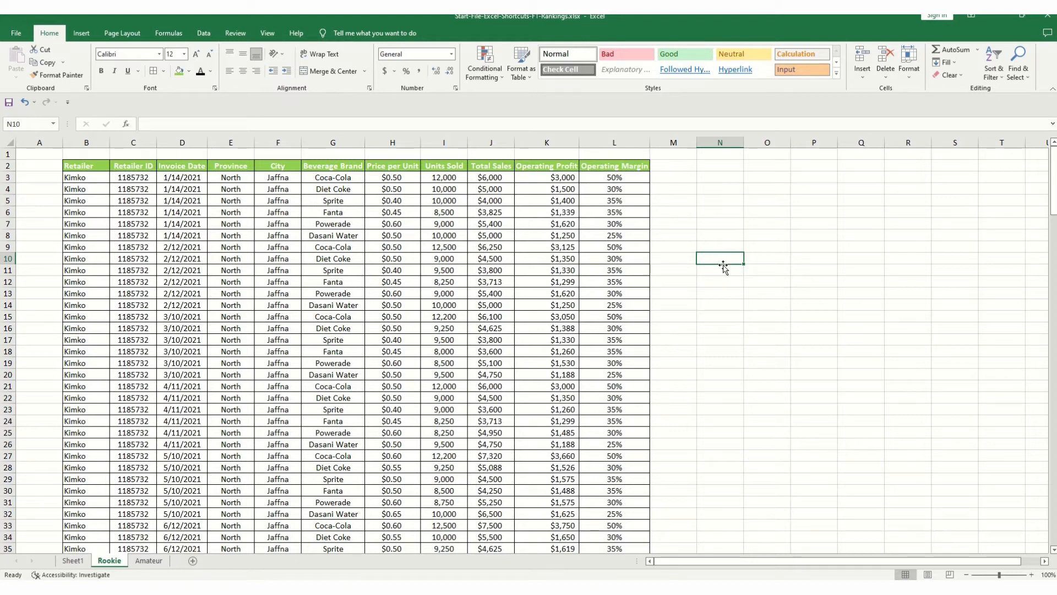
click(278, 258)
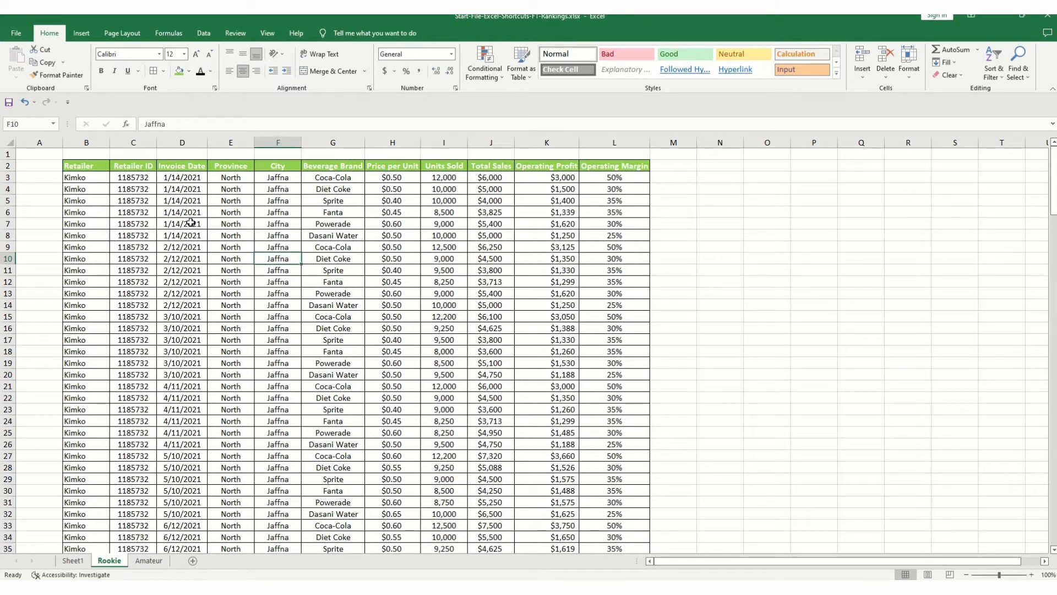
Step: Starting from cell B3, jump around the edges of the data to B199, L199, L2 and back to B2
click(81, 180)
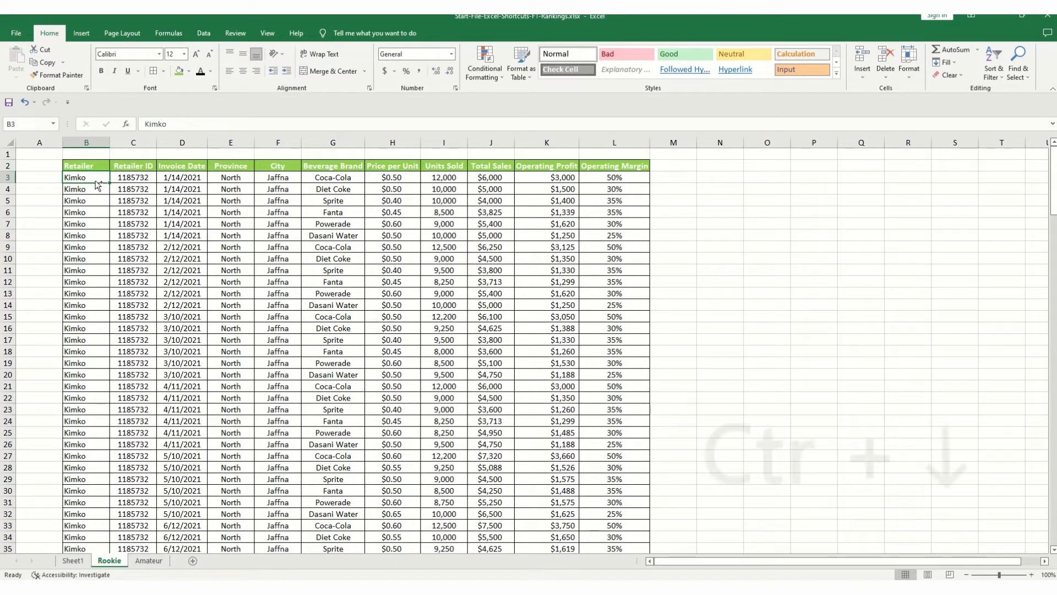
key(ctrl+Down)
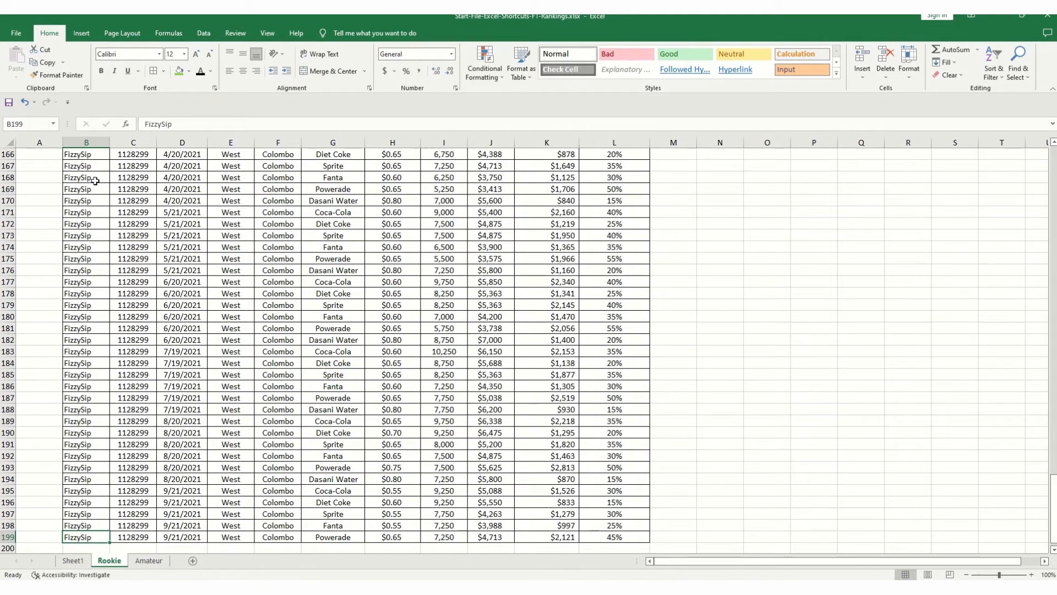
scroll(193, 524, down, 3)
scroll(114, 467, up, 3)
key(ctrl+Right)
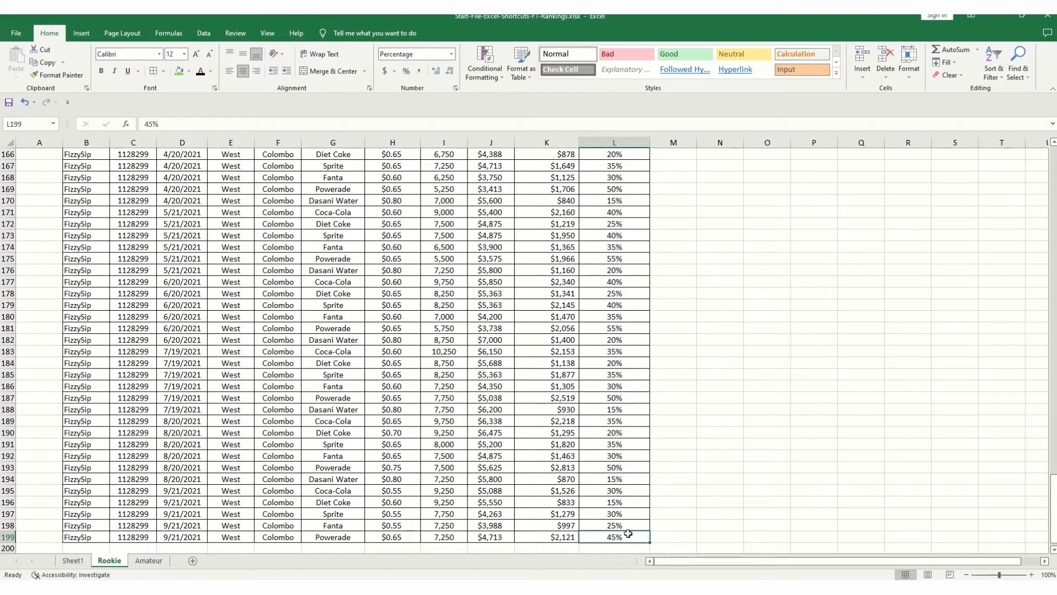
key(ctrl+Up)
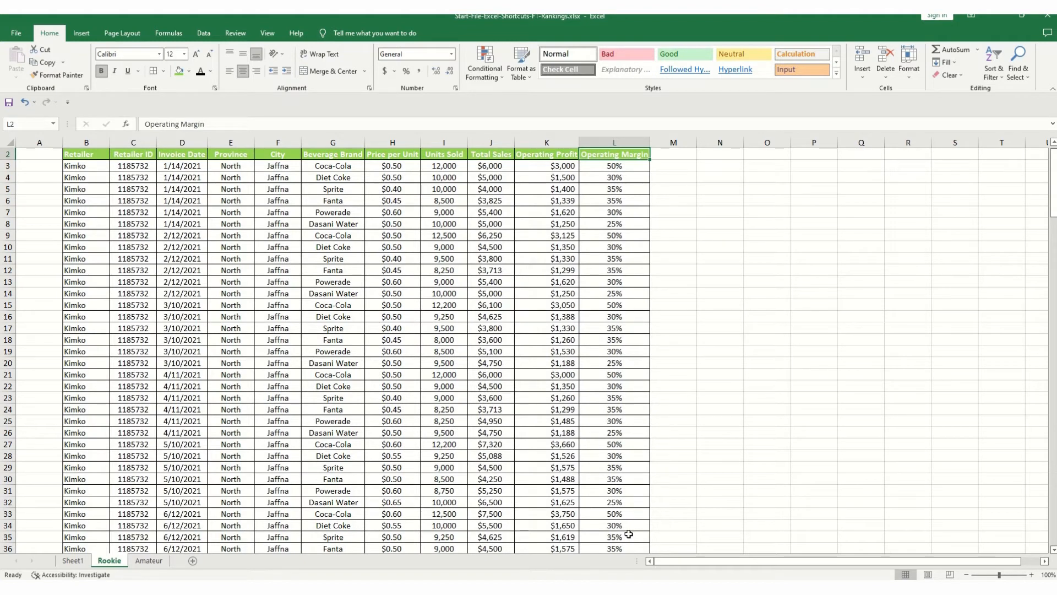
key(ctrl+Left)
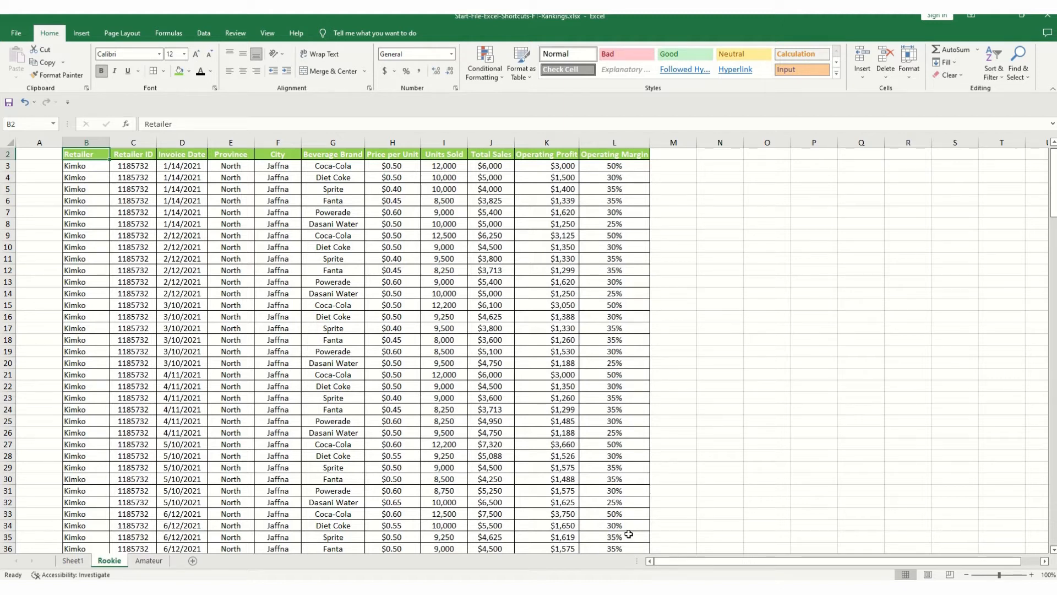
Step: From cell B3, jump to the far ends of its row and its column, returning to B3
key(Down)
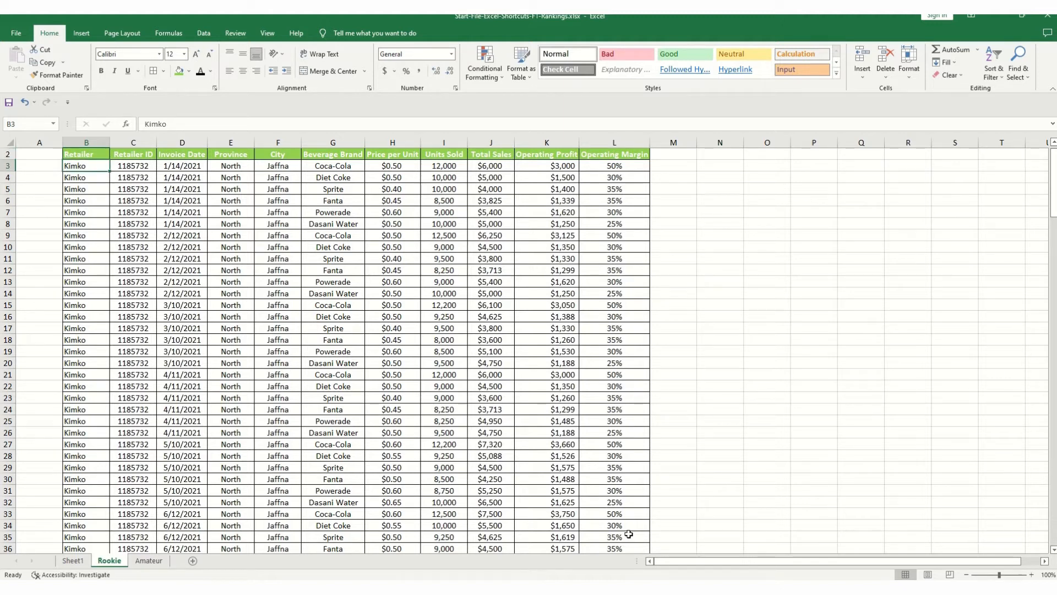
key(ctrl+Right)
key(ctrl+Left)
key(ctrl+Down)
key(ctrl+Up)
key(Down)
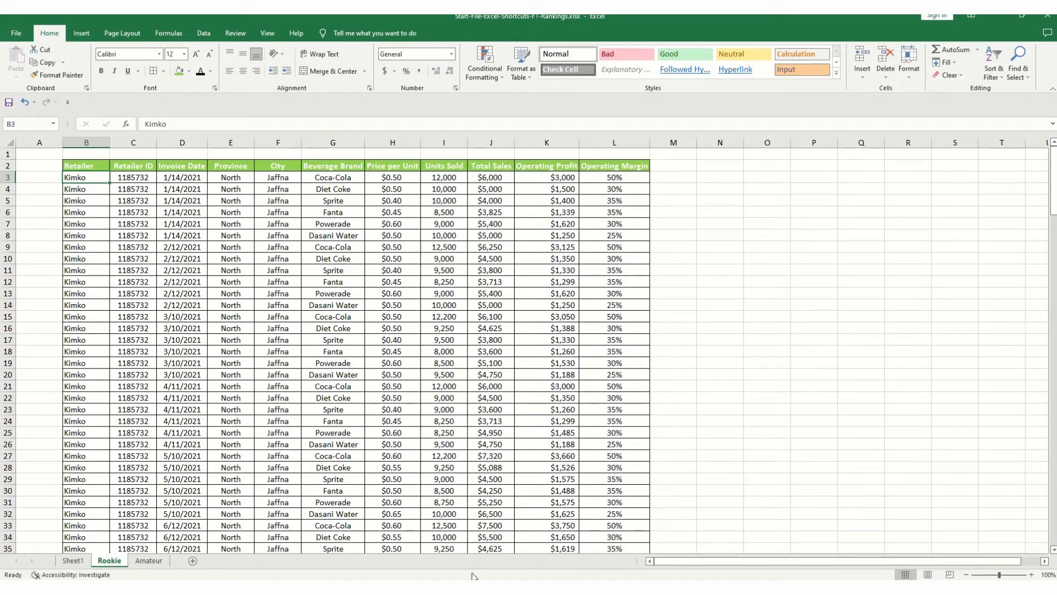
Step: Select the whole of column B twice, replacing the selection each time with a single Retailer cell, ending on B4
click(85, 143)
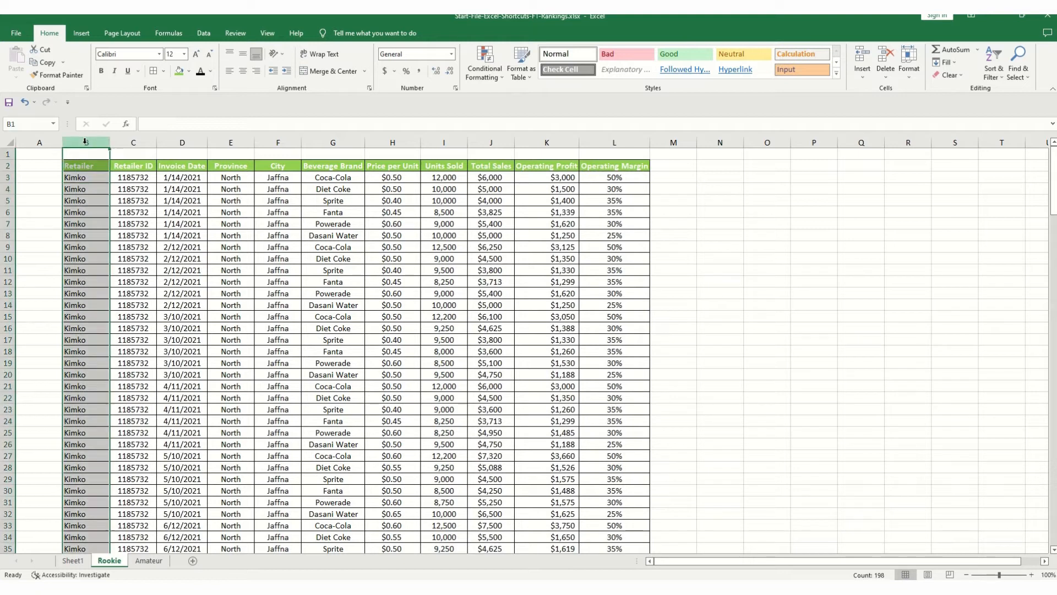
click(104, 201)
click(85, 143)
click(97, 187)
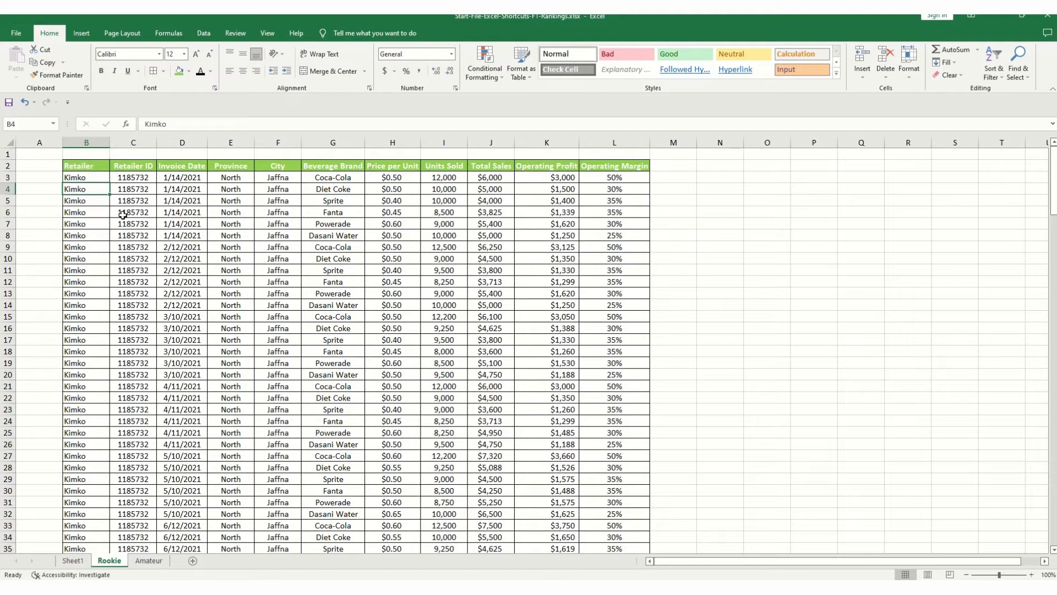
Step: Select all data below the header row, from cell B3 down and across to L199
key(Up)
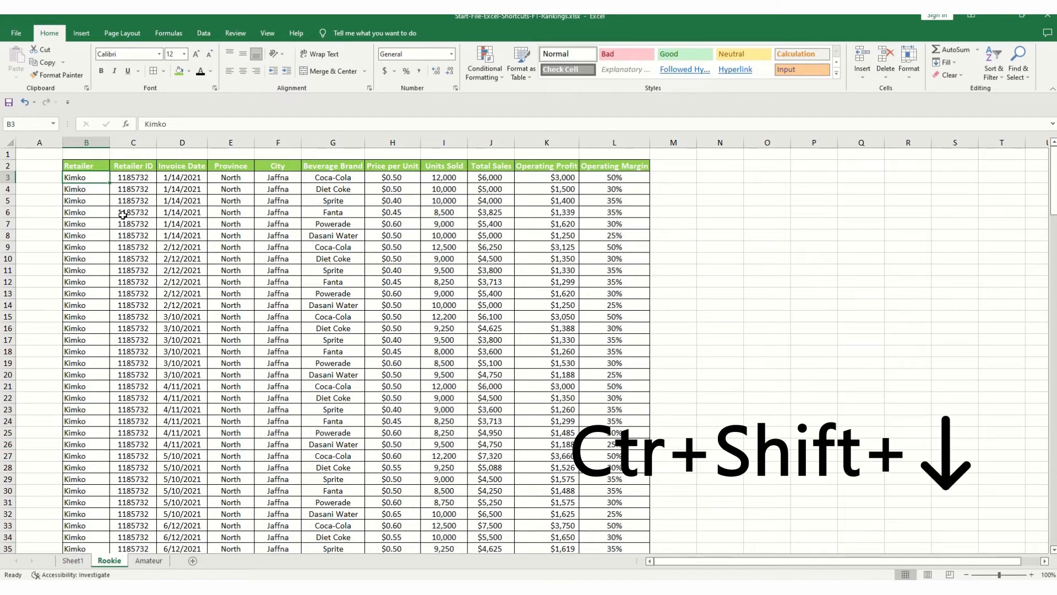
key(ctrl+shift+Down)
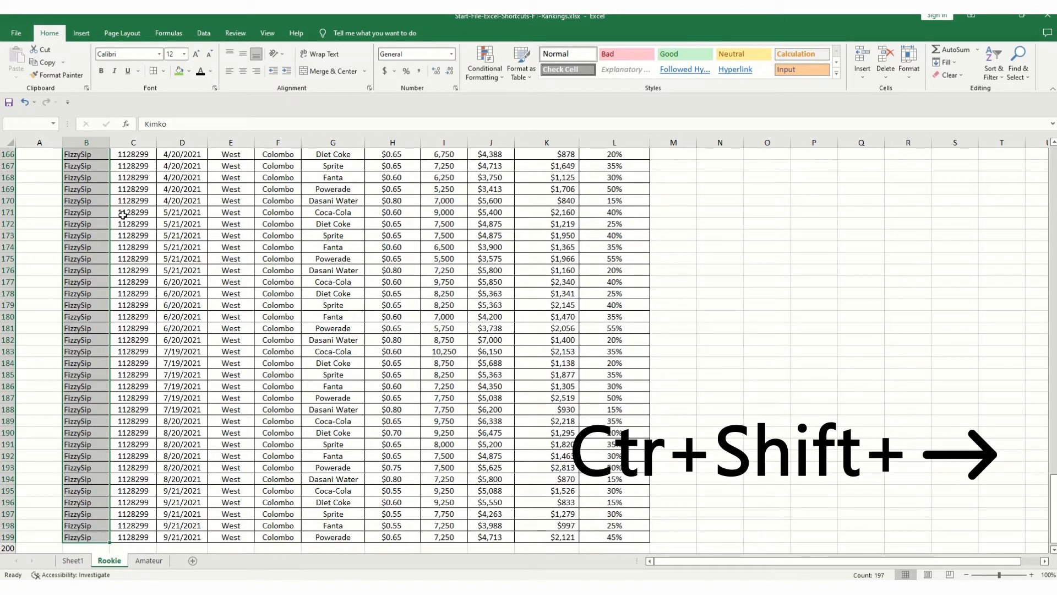
key(ctrl+shift+Right)
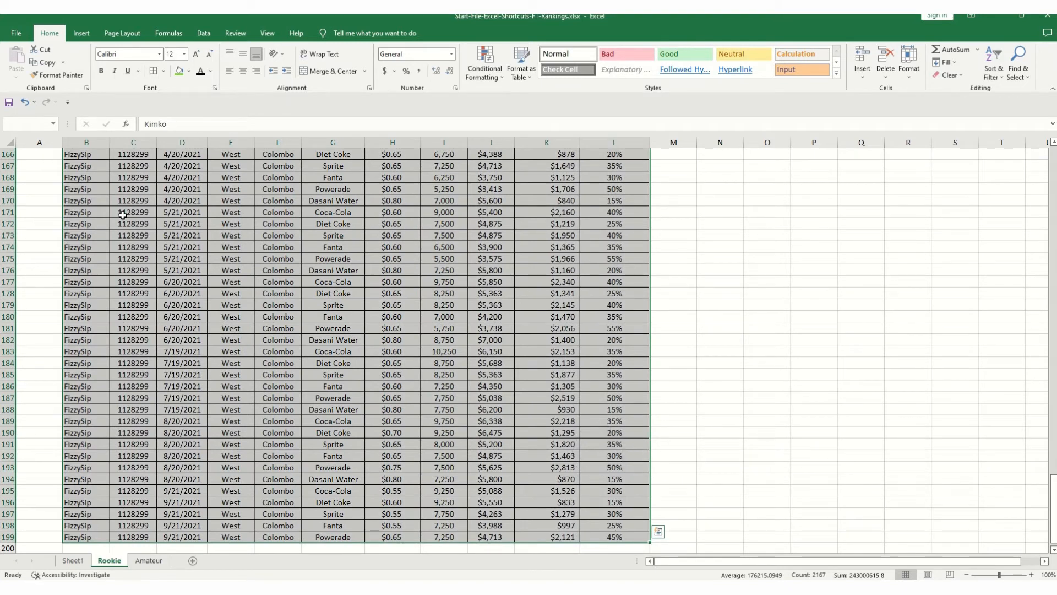
key(Up)
key(Up)
key(Down)
key(Down)
key(Down)
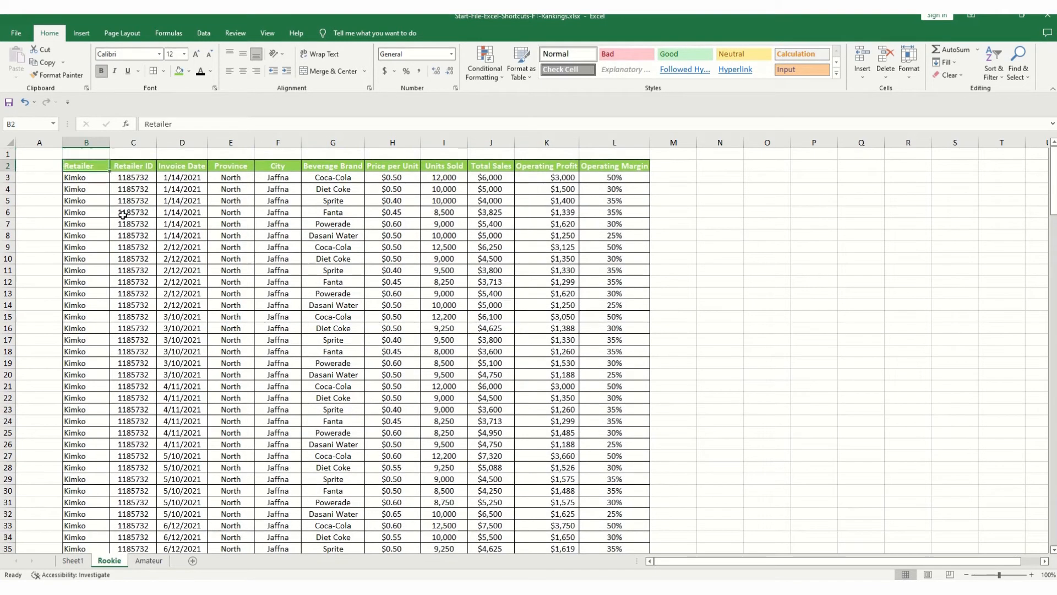
key(Right)
key(Down)
key(Down)
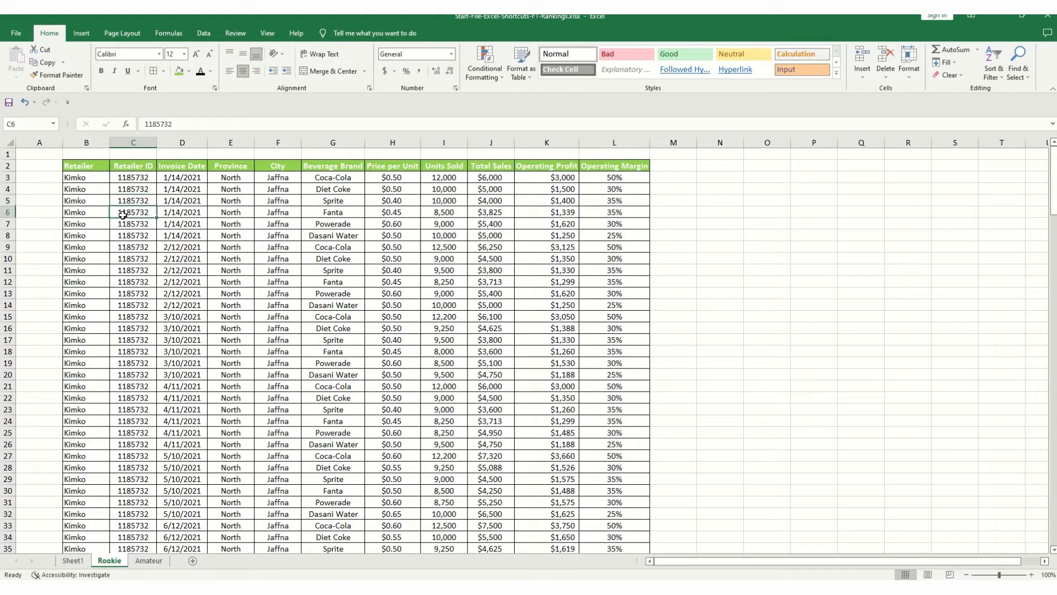
key(Right)
key(Down)
key(ctrl+a)
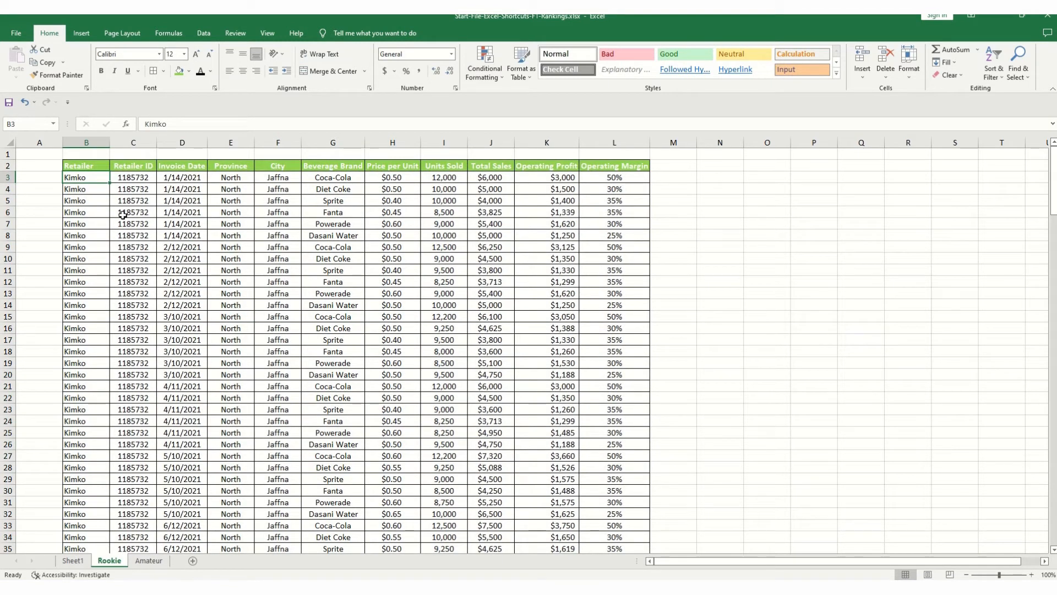
Step: Select the entire worksheet row 3, and replace that with a selection of only its data cells B3 to L3
key(shift+space)
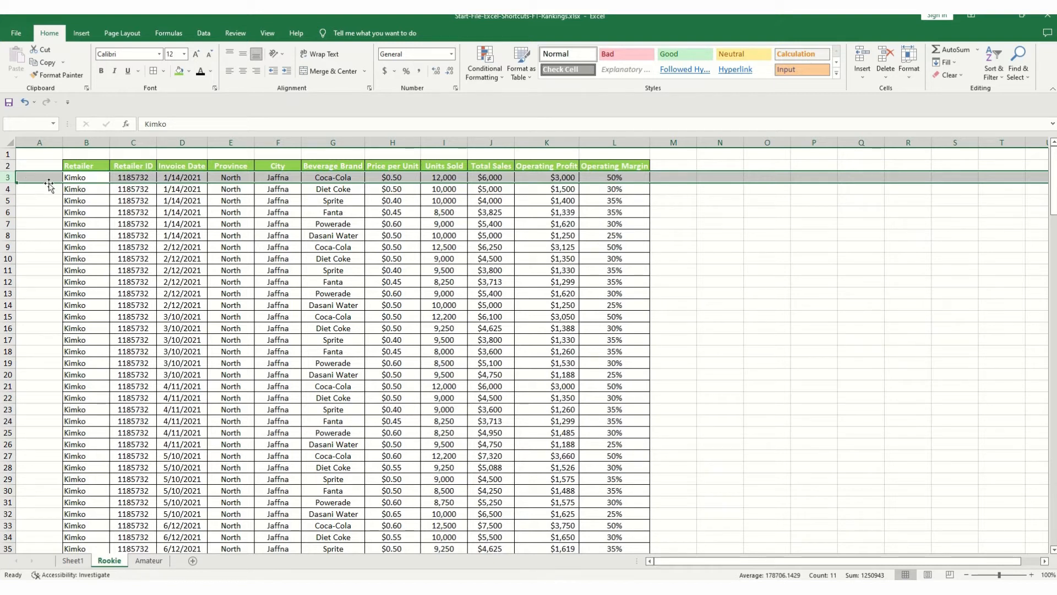
click(81, 177)
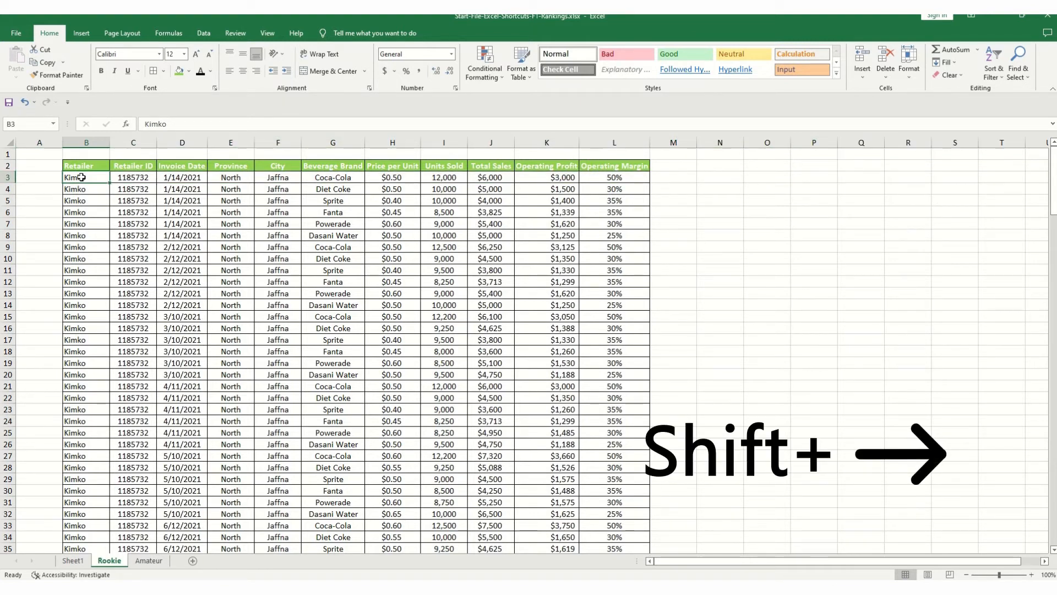
key(shift+Right)
key(shift+Right)
key(shift+Right)
key(shift+Right)
key(shift+Right)
key(shift+Right)
key(shift+Right)
key(shift+Right)
key(shift+Right)
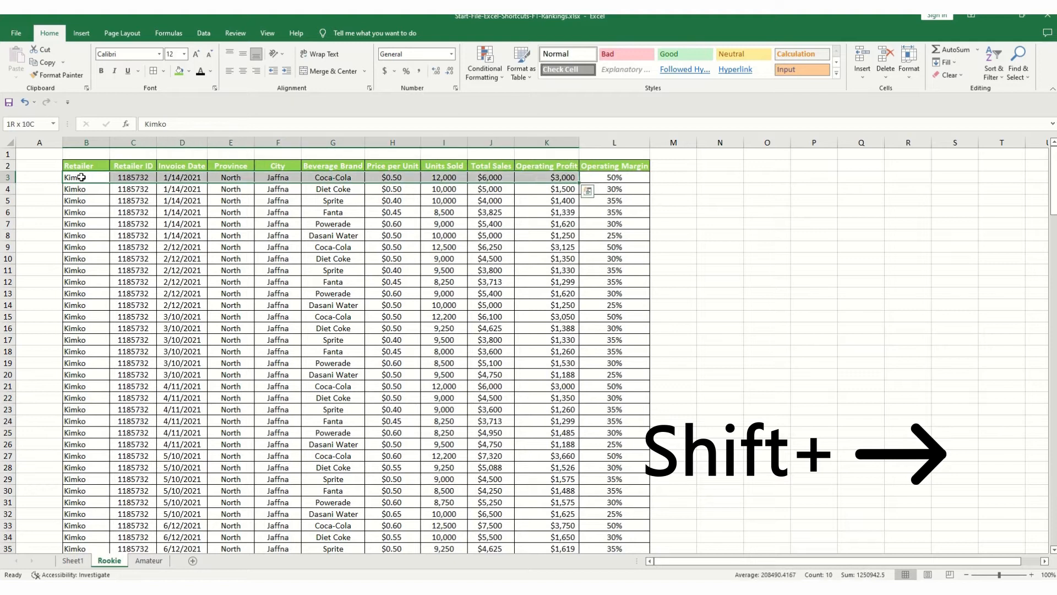
key(shift+Right)
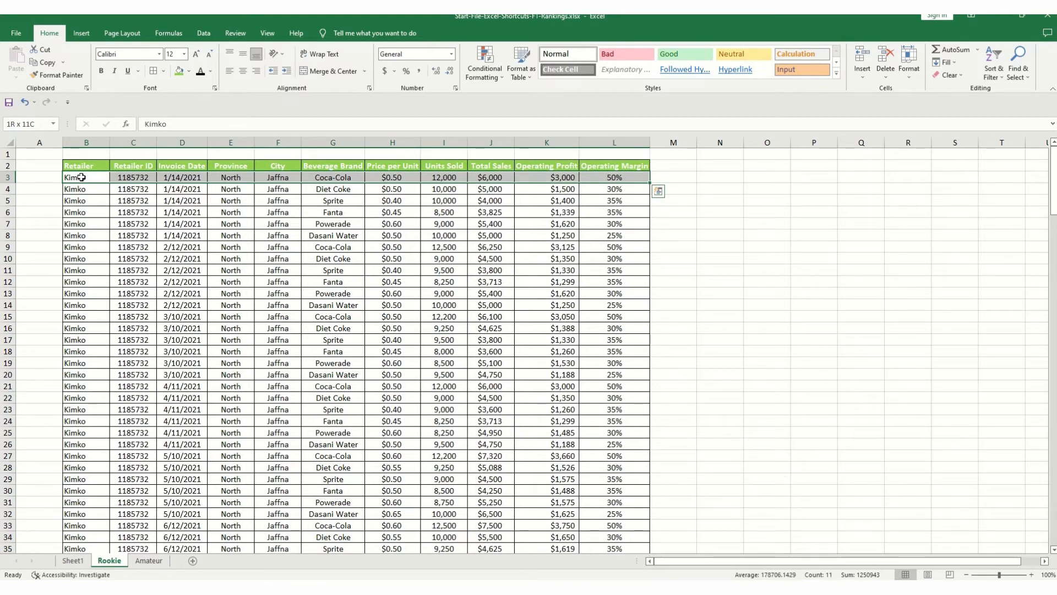
Step: Shrink the row 3 selection by a few cells and extend it back to column L
key(shift+Left)
key(shift+Left)
key(shift+Left)
key(shift+Right)
key(shift+Right)
key(shift+Right)
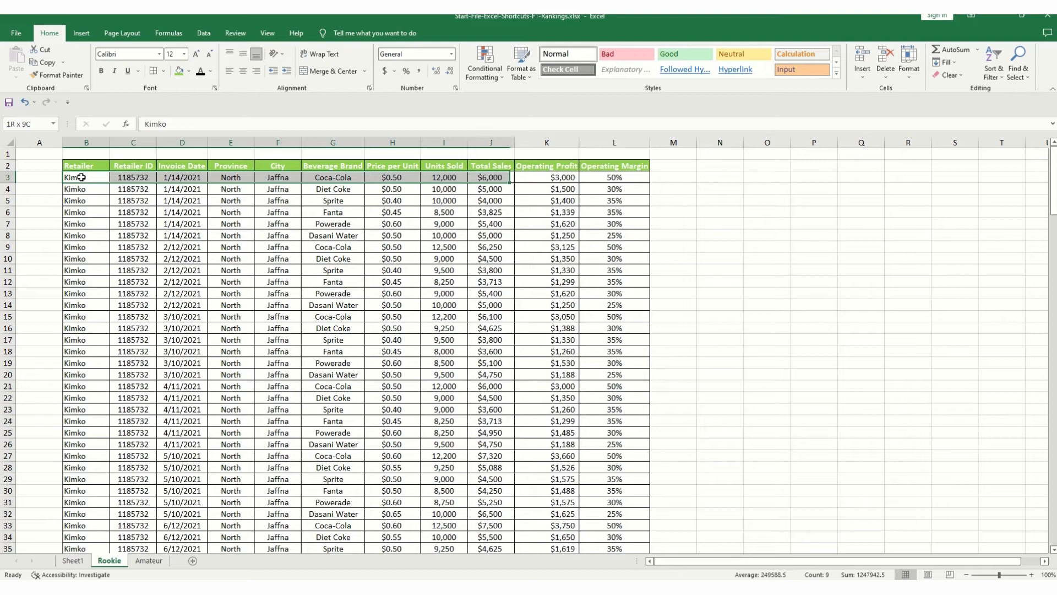
key(shift+Left)
key(shift+Right)
key(shift+Left)
key(shift+Right)
key(shift+Right)
key(shift+Left)
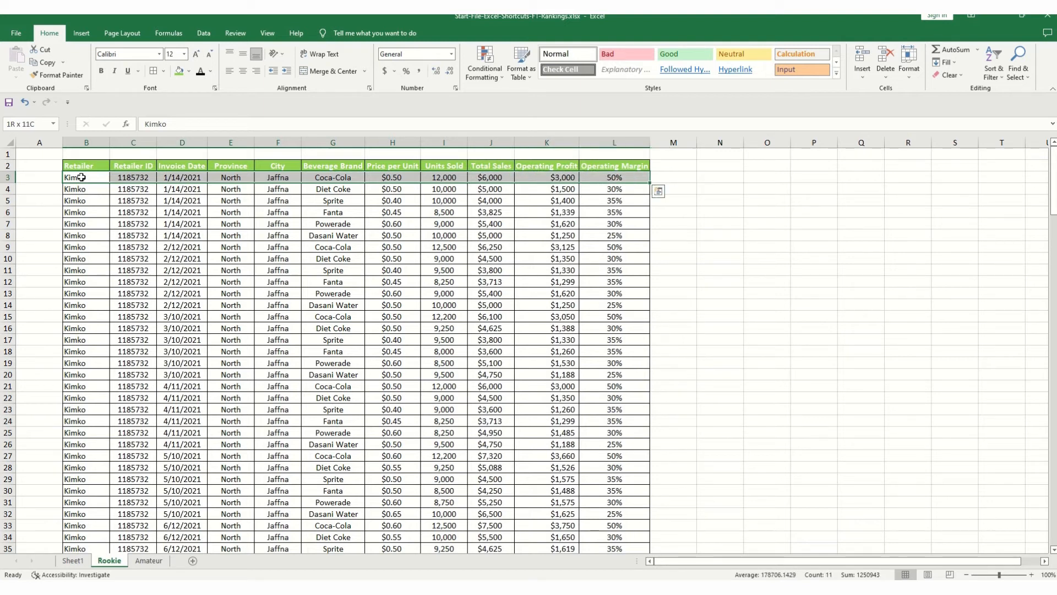
Step: Extend the row 3 selection down to row 199, and shrink it to the range B3:K195
key(ctrl+shift+Down)
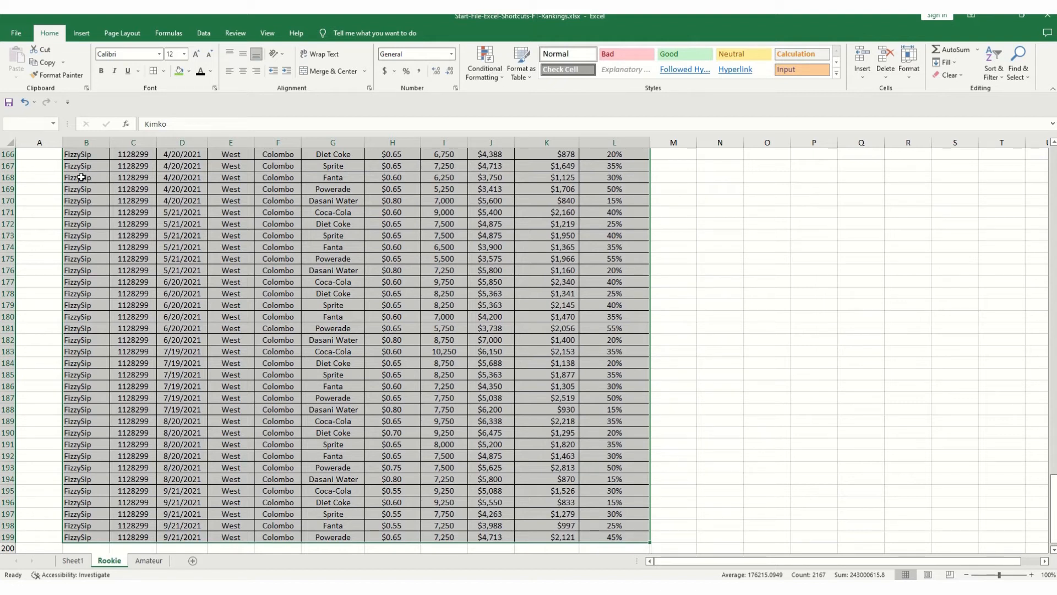
key(shift+Left)
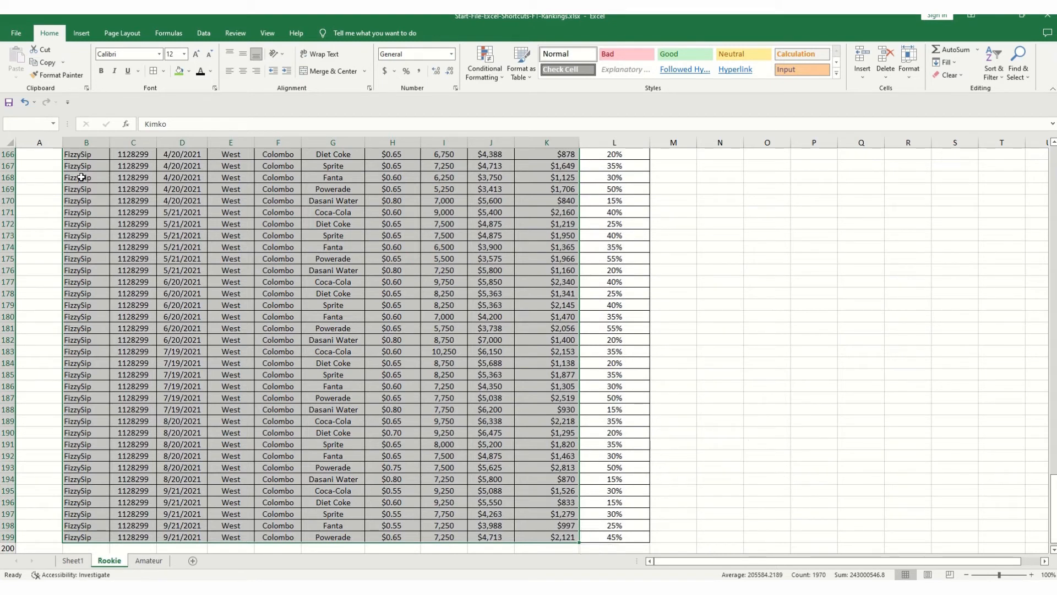
key(shift+Up)
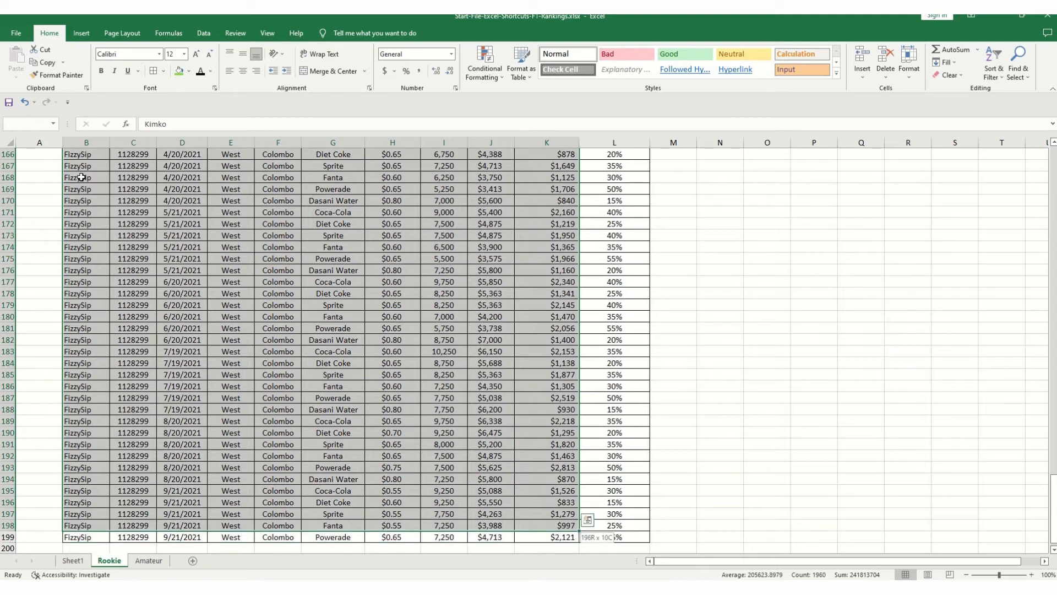
key(shift+Up)
key(shift+Up)
key(shift+Up)
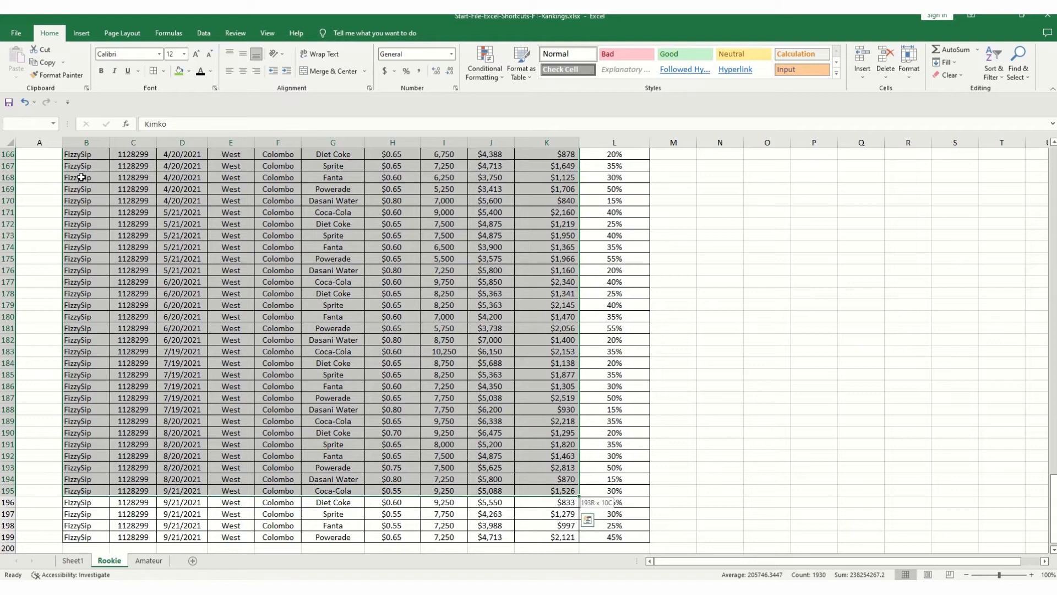
key(shift+Left)
key(shift+Right)
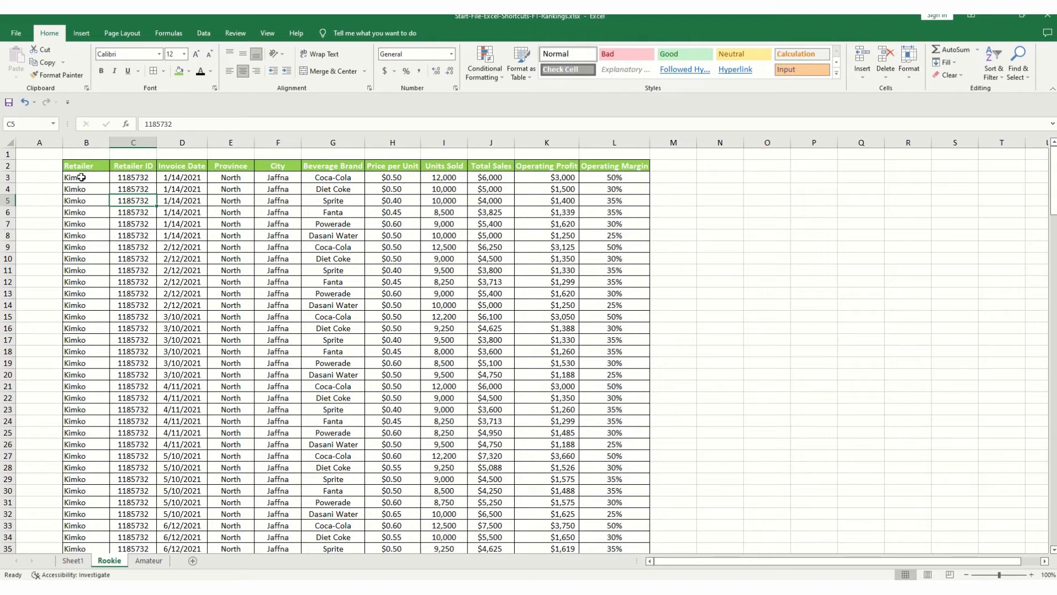
Step: Select the entire worksheet row 5 from cell C5, and move the active cell to D5
key(shift+space)
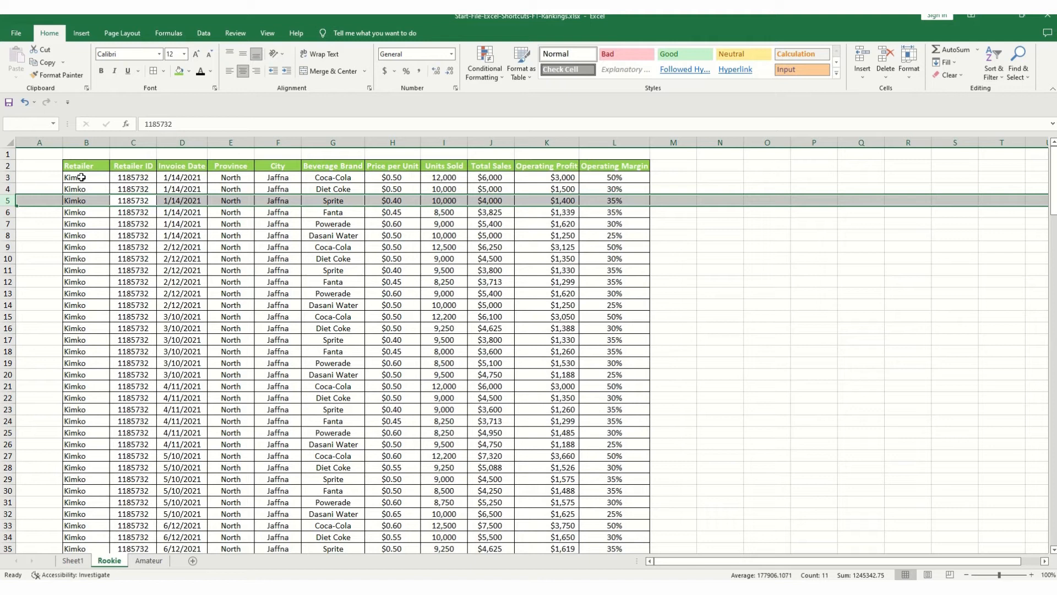
key(Left)
key(Right)
key(Right)
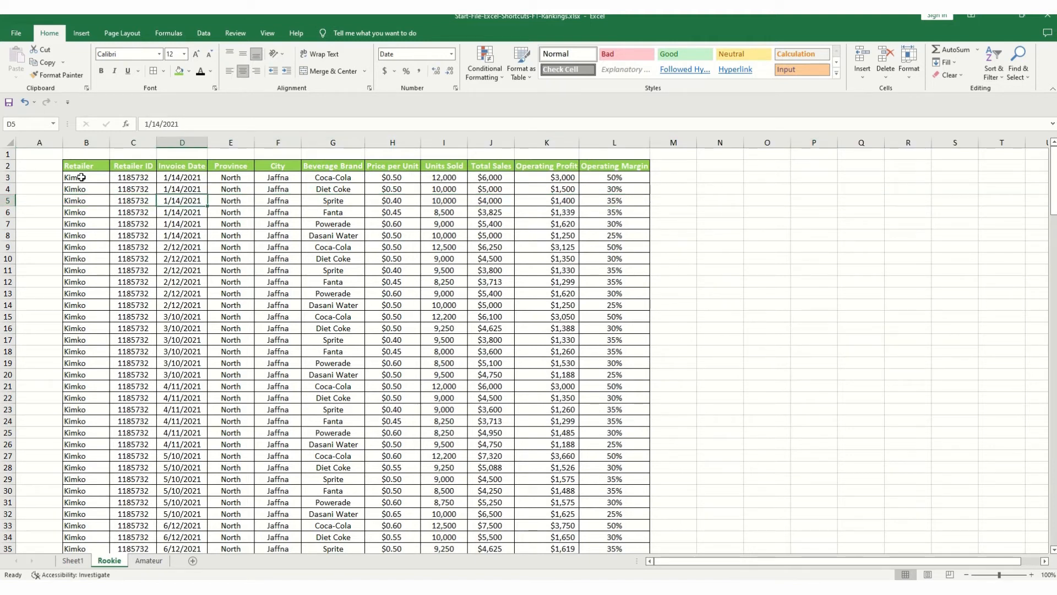
Step: Select the entire worksheet column D from D5 and the entire row 5 from C5, ending with column D selected again
key(ctrl+space)
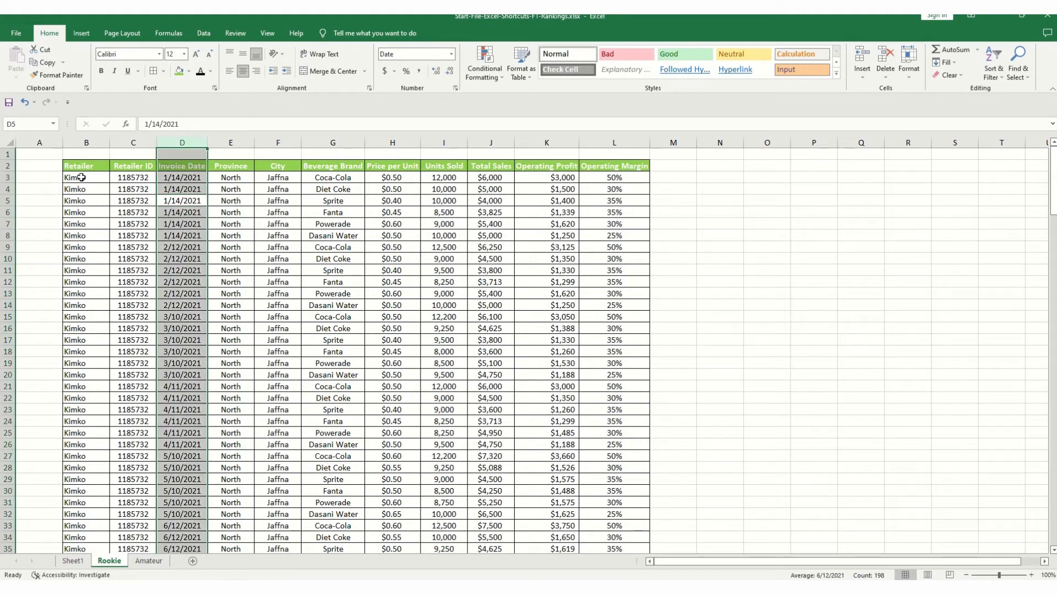
key(Left)
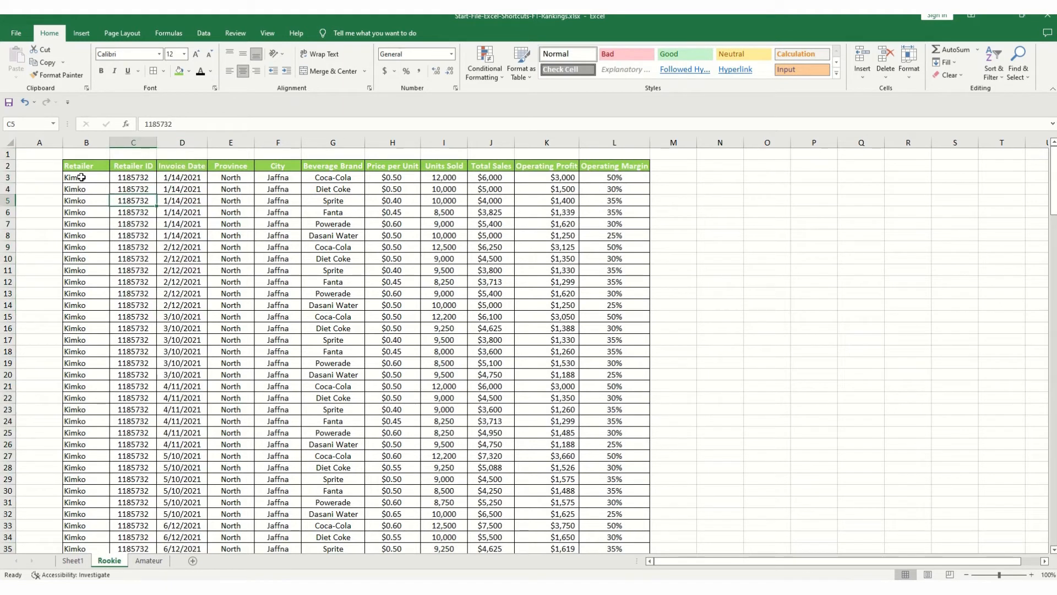
key(shift+space)
key(Right)
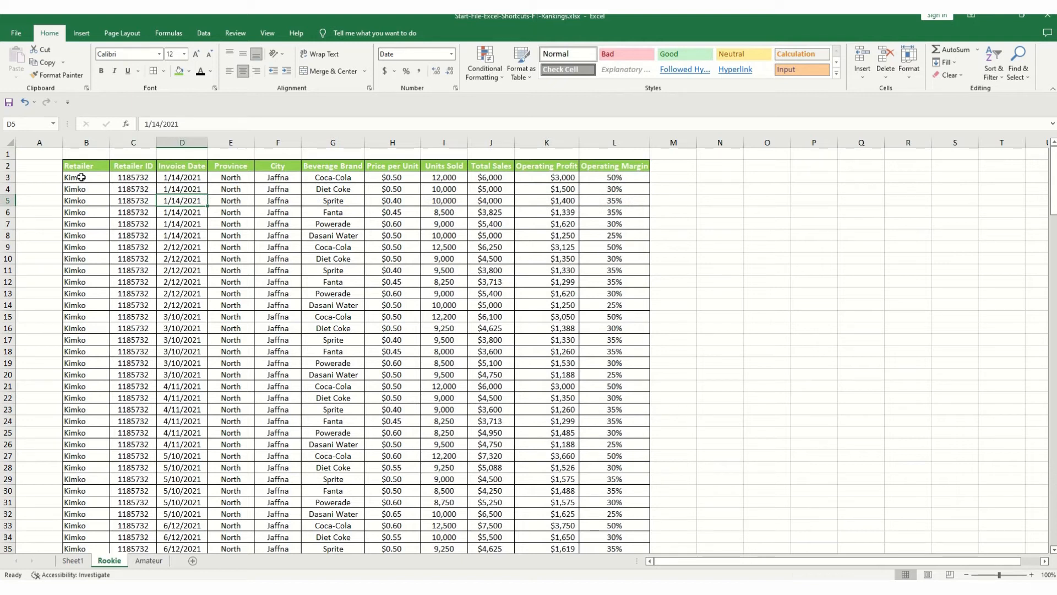
key(ctrl+space)
Step: Insert two blank rows at worksheet row 6, and delete both of them again
key(Down)
key(shift+space)
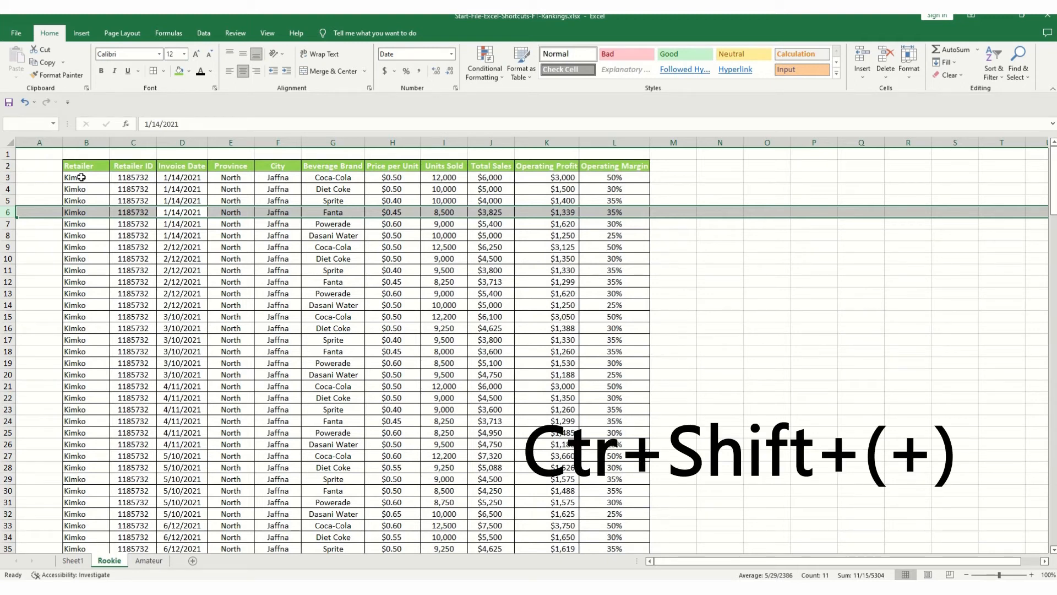
key(ctrl+shift+plus)
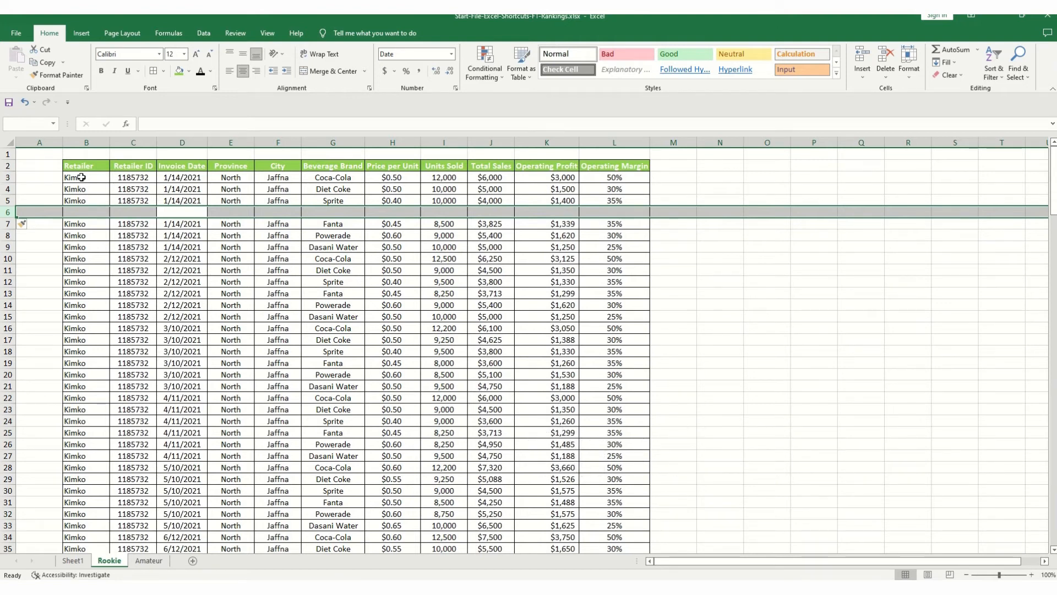
key(ctrl+shift+plus)
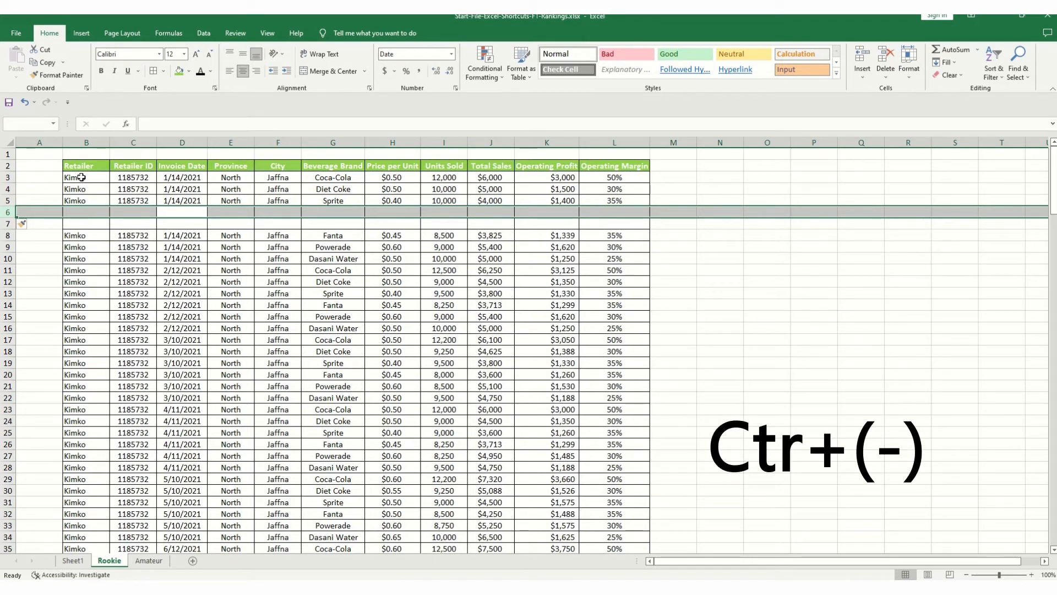
key(ctrl+minus)
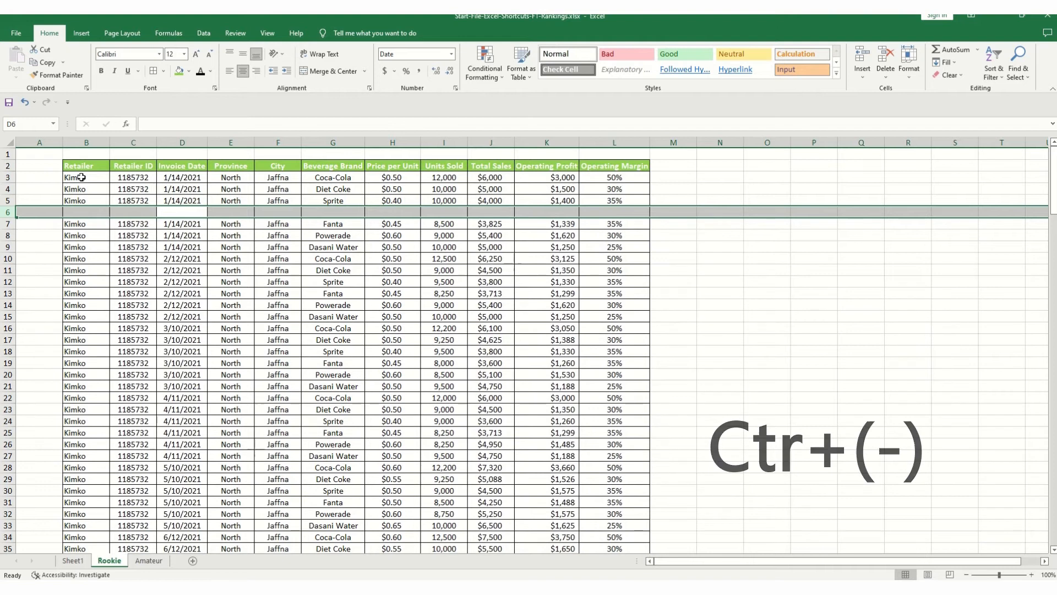
key(ctrl+minus)
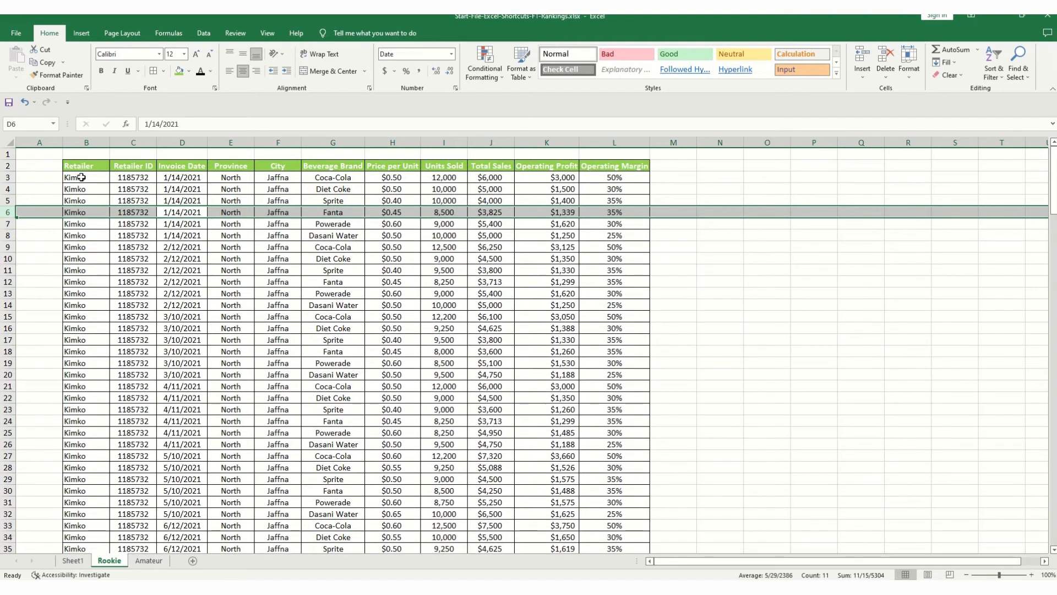
Step: Insert three blank columns before the Province column, and delete all three again
key(Right)
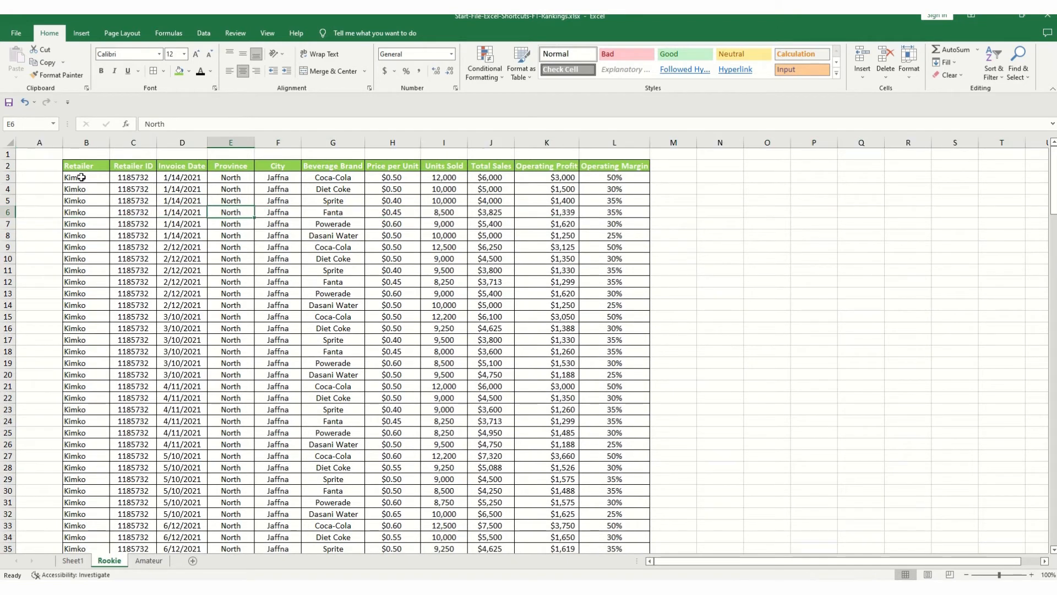
key(ctrl+space)
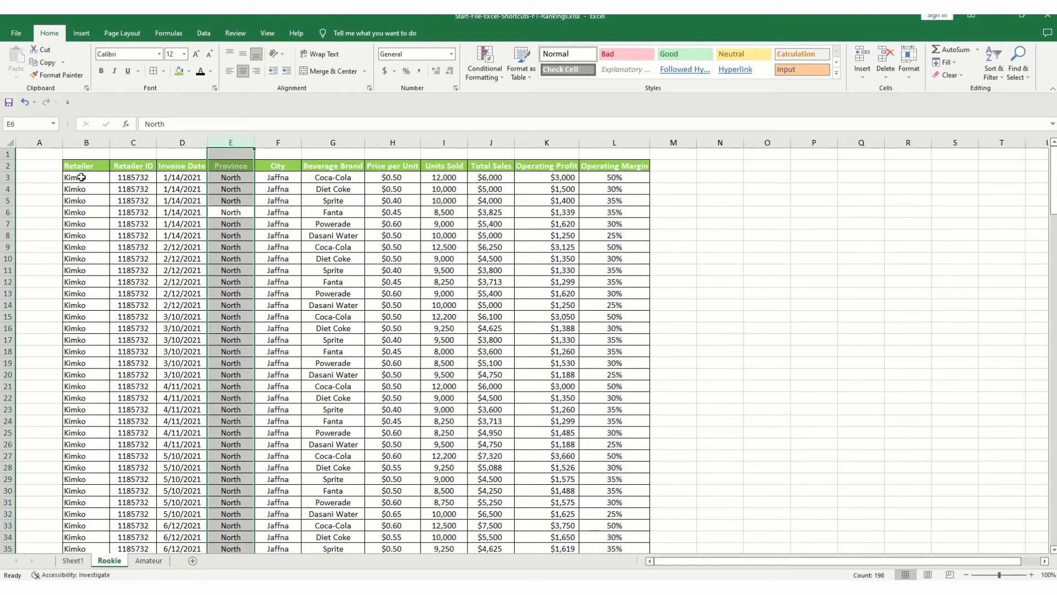
key(ctrl+plus)
key(ctrl+plus)
key(ctrl+plus)
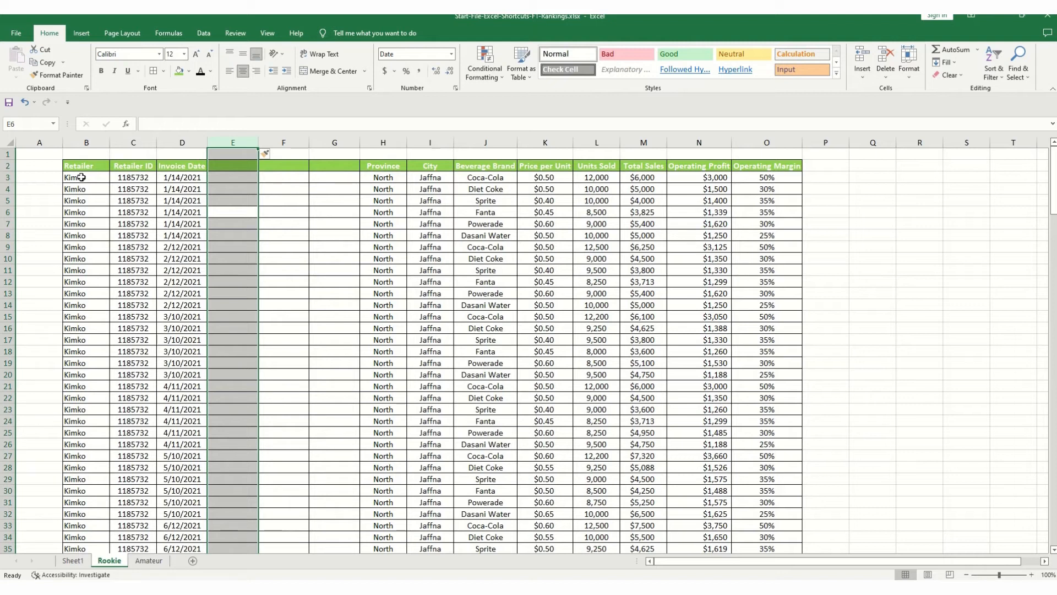
key(ctrl+minus)
key(ctrl+minus)
key(ctrl+minus)
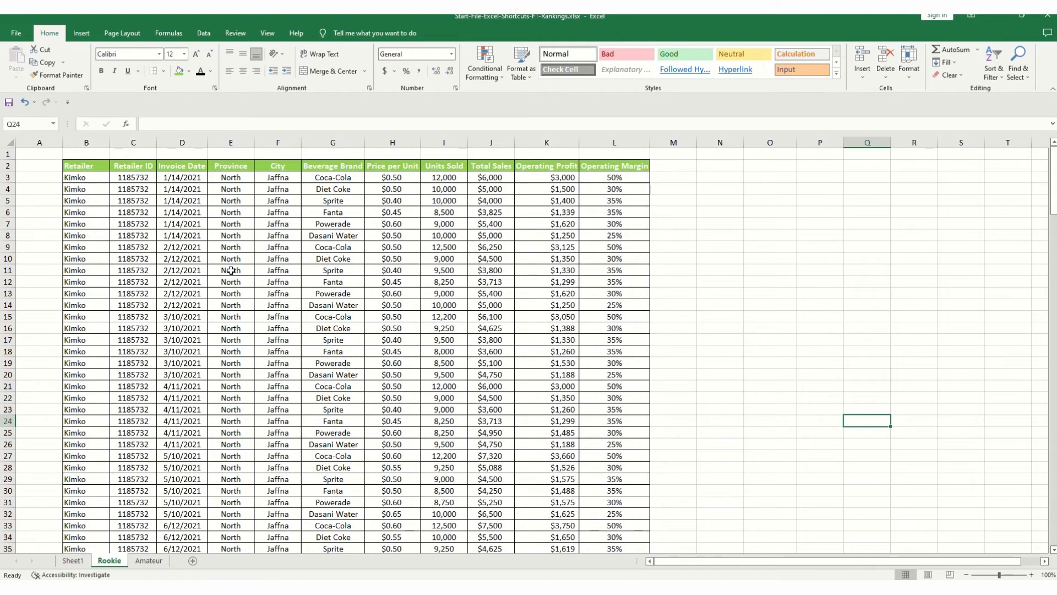
Step: Copy the Province and City cells E11:F11 and paste them into the empty area starting at O11
drag(231, 270, 259, 270)
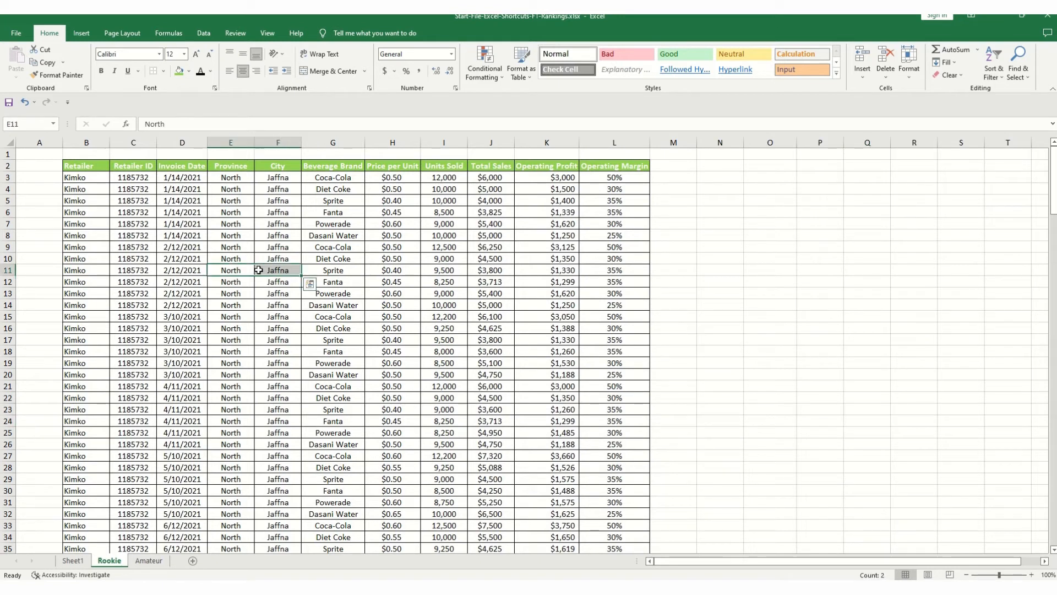
key(ctrl+c)
click(786, 268)
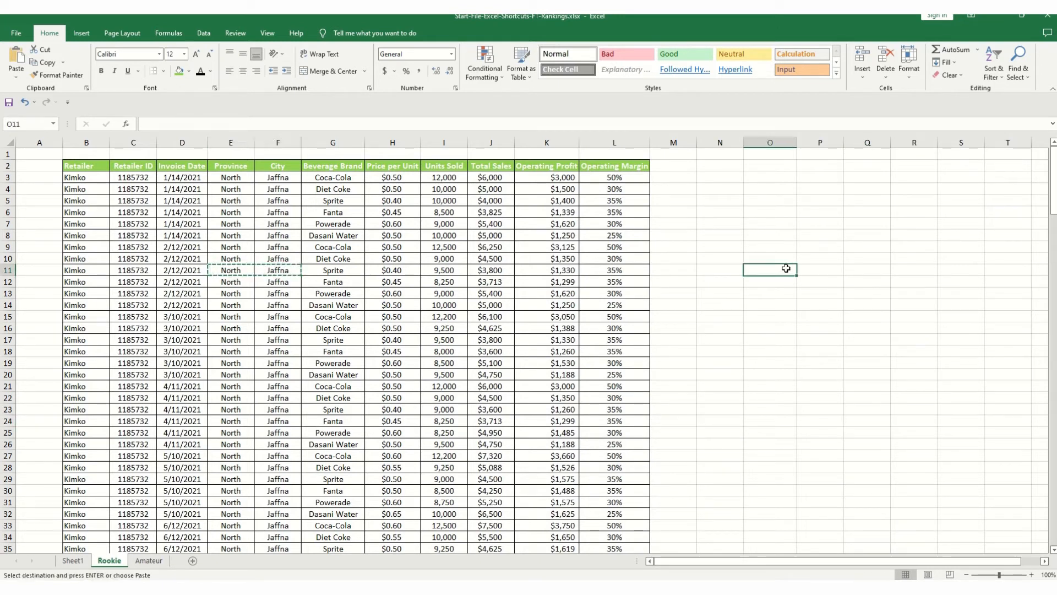
key(ctrl+v)
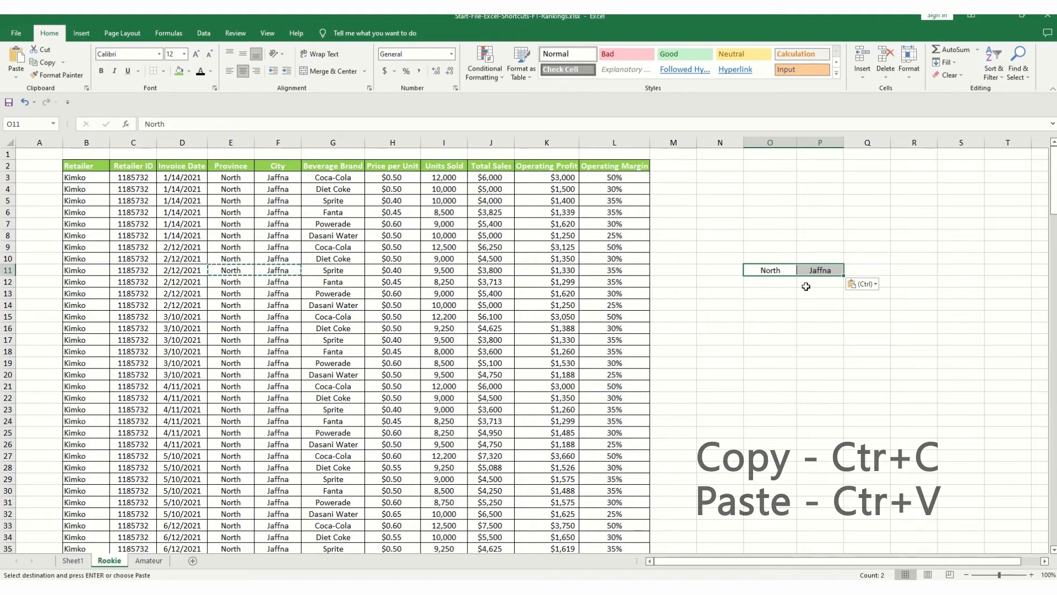
click(787, 274)
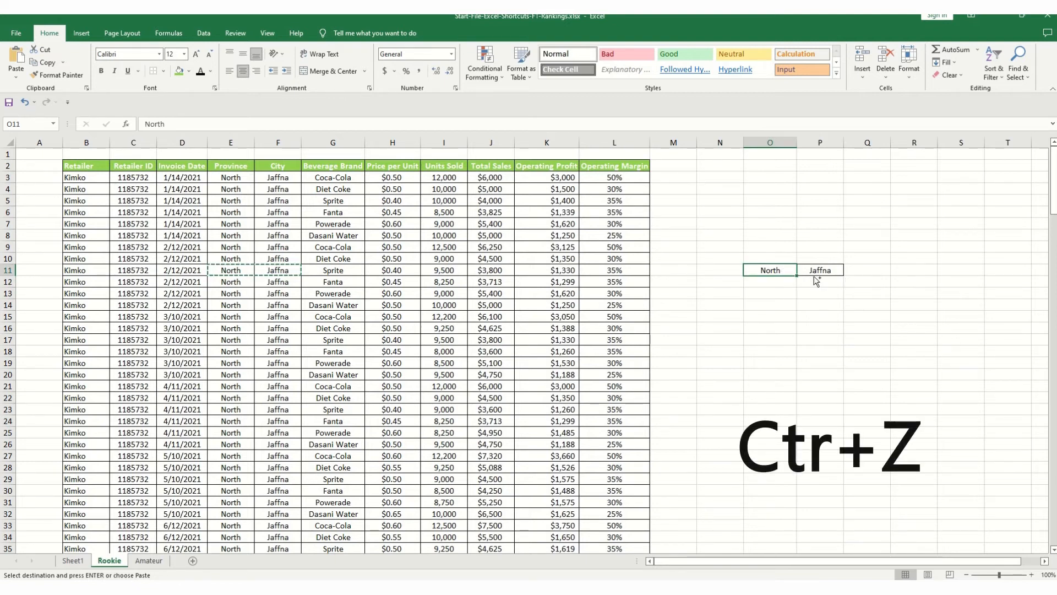
Step: Undo the paste at O11, redo it, and select an empty cell below it
key(ctrl+z)
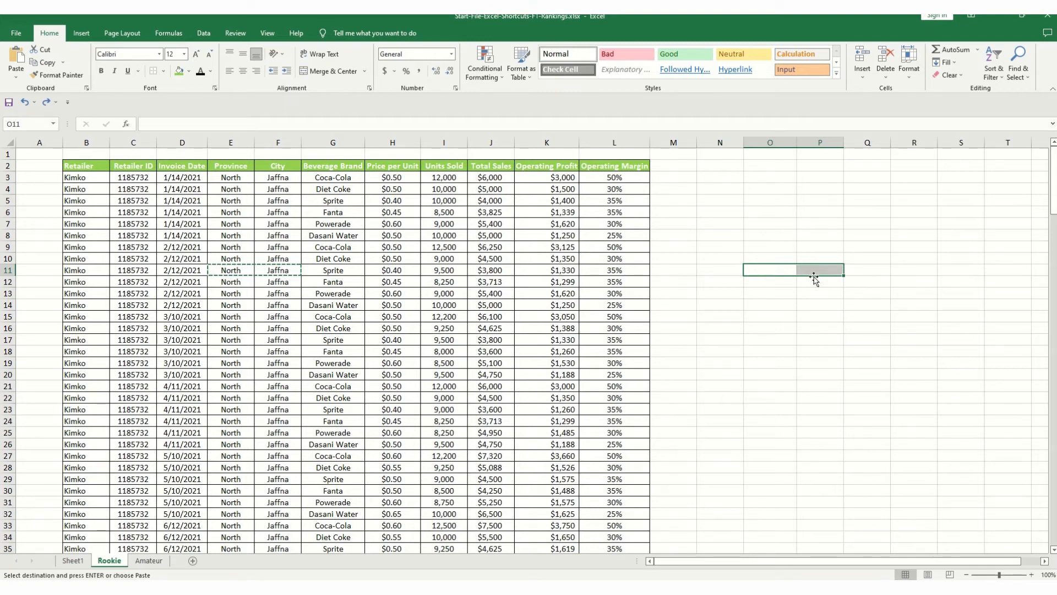
key(ctrl+y)
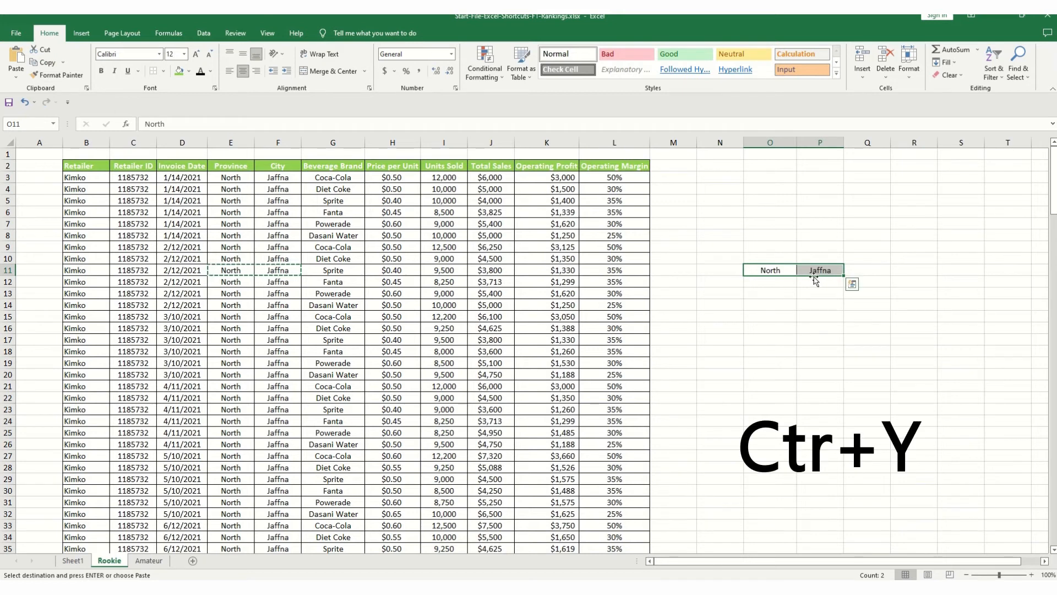
click(804, 294)
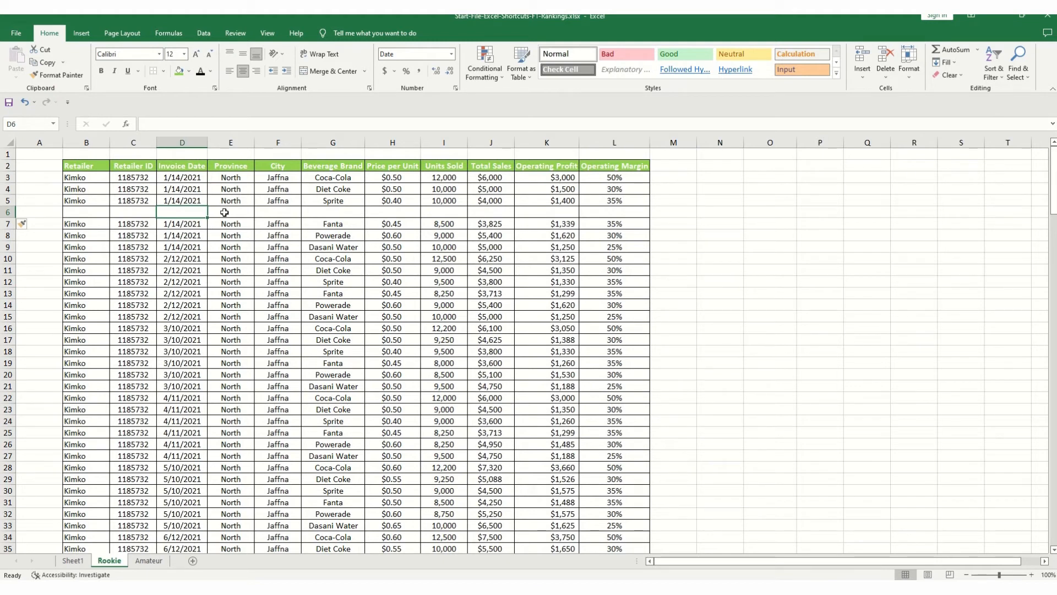
Step: Copy the Province value from E5 into the blank cell E6, and undo the paste
key(Right)
key(Up)
key(ctrl+c)
key(Down)
key(ctrl+v)
key(ctrl+z)
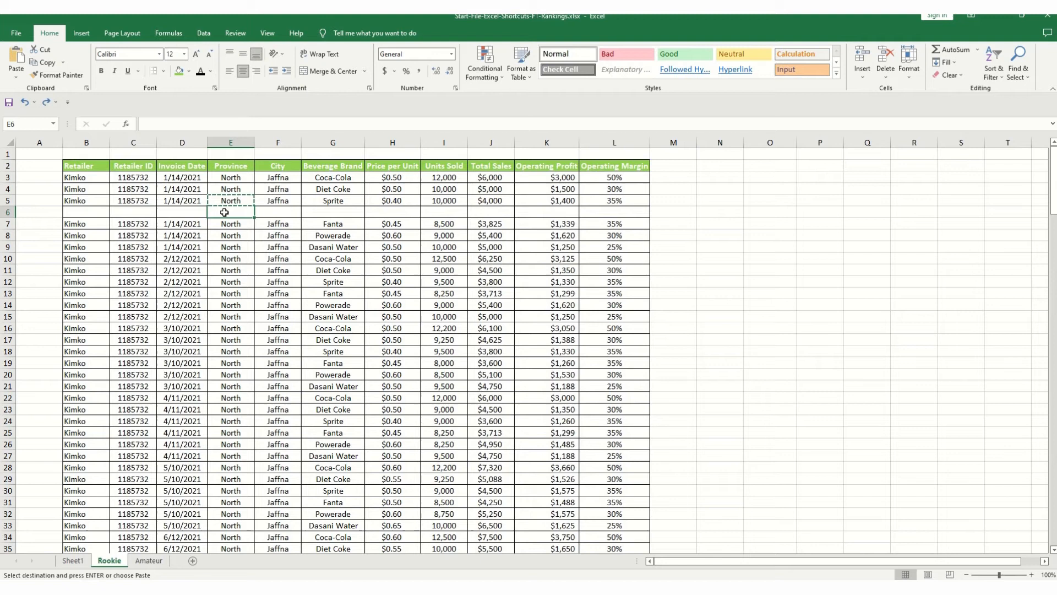
key(Escape)
Step: Fill the blank row 6 cells E6, D6, C6 and F6 down from the cells directly above them
key(ctrl+d)
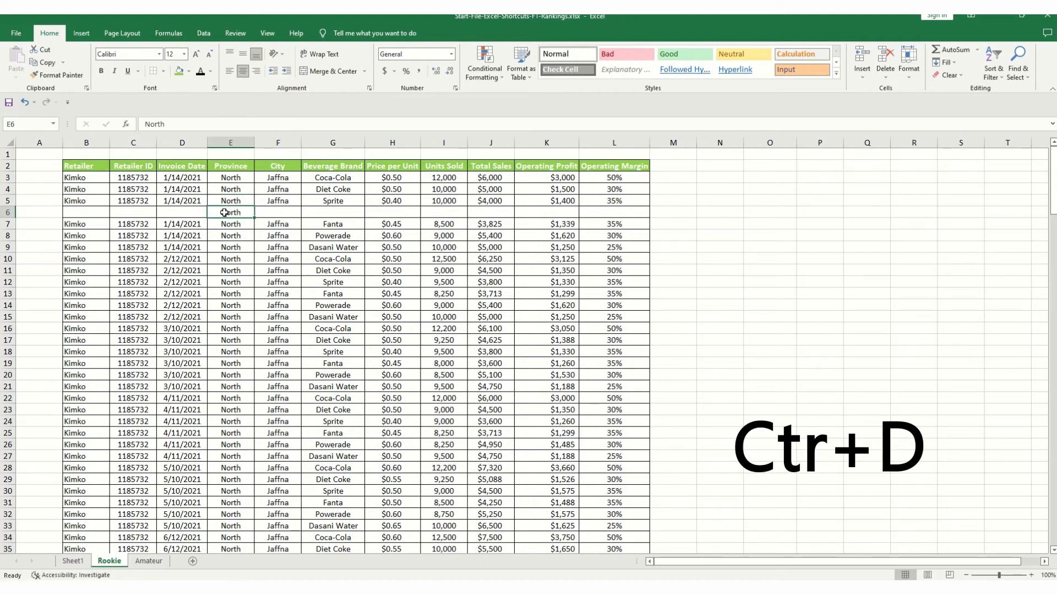
key(Left)
key(ctrl+d)
key(Left)
key(ctrl+d)
key(Right)
key(Right)
key(Right)
key(ctrl+d)
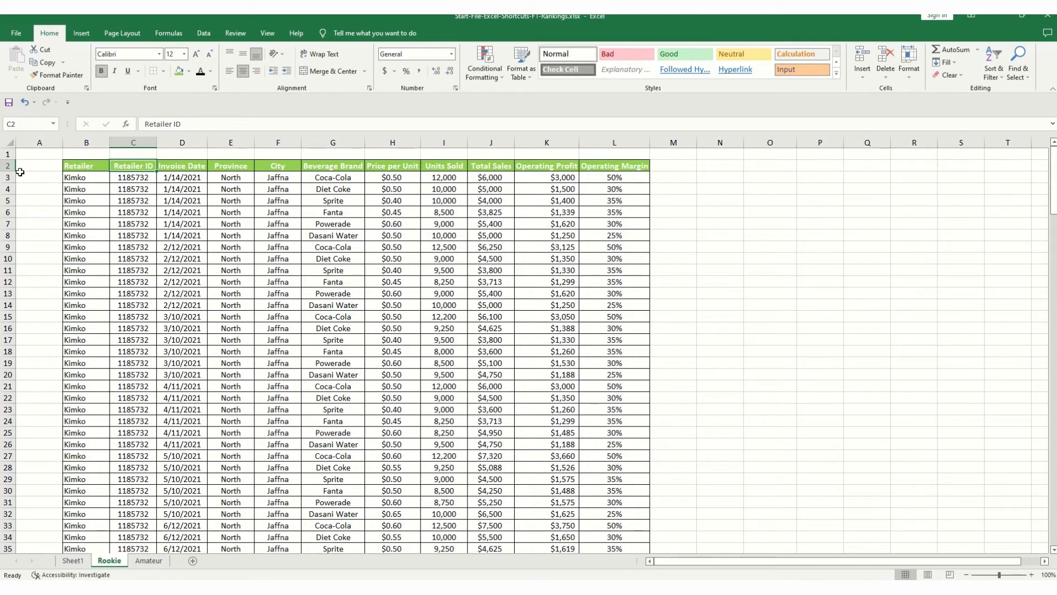
Step: Turn on the filter for the header cells B2 to L2, and undo it
click(83, 167)
drag(81, 167, 617, 166)
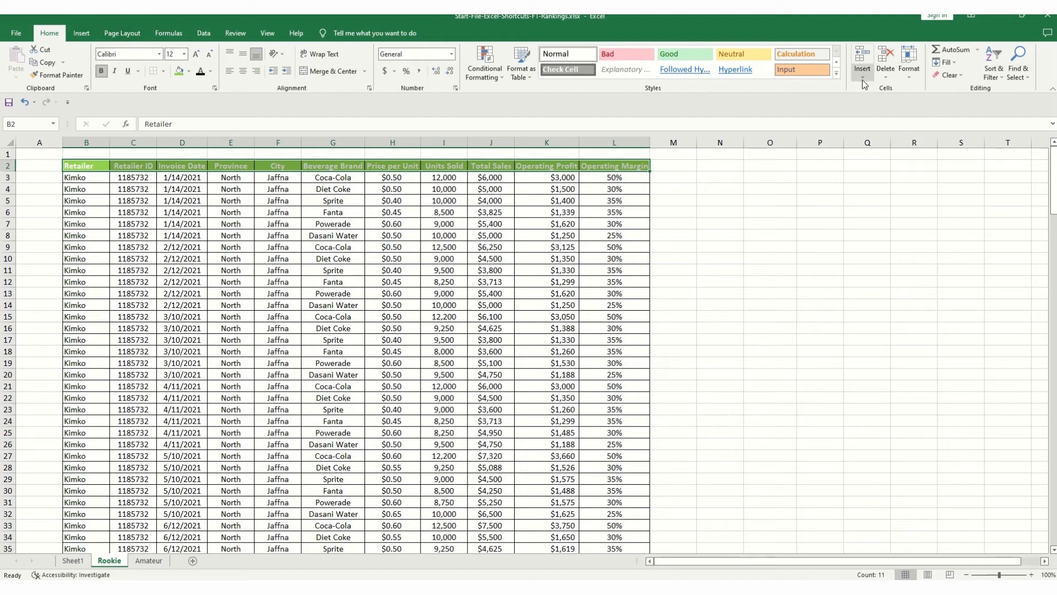
click(994, 72)
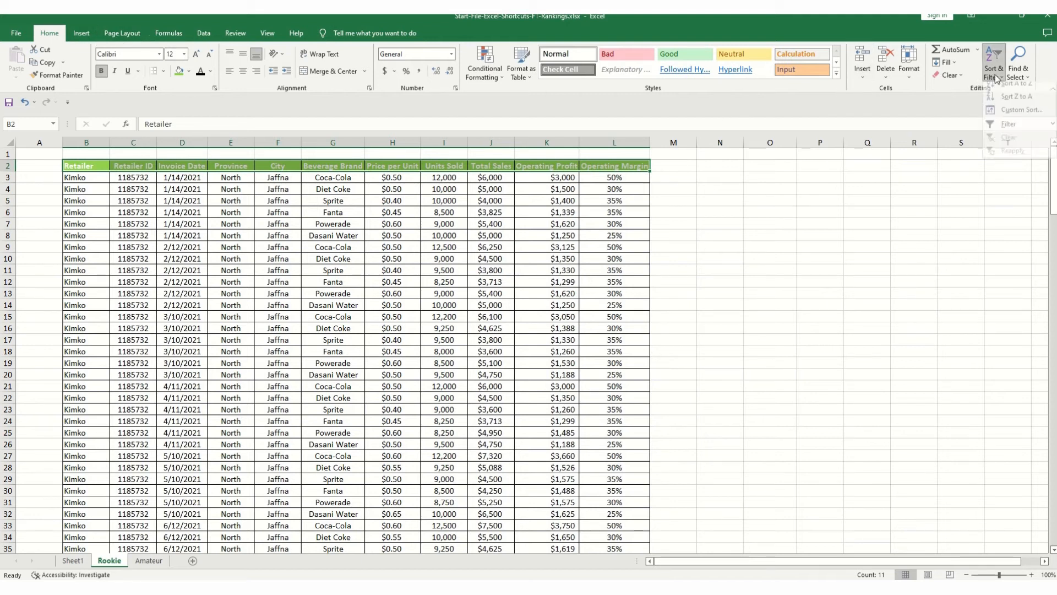
click(1009, 130)
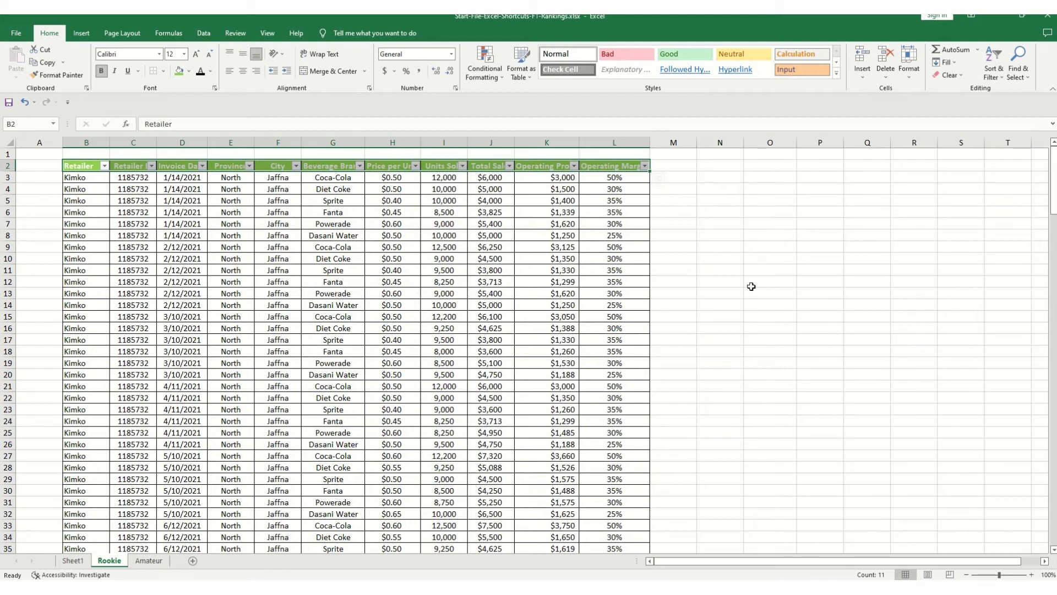
key(ctrl+z)
click(468, 270)
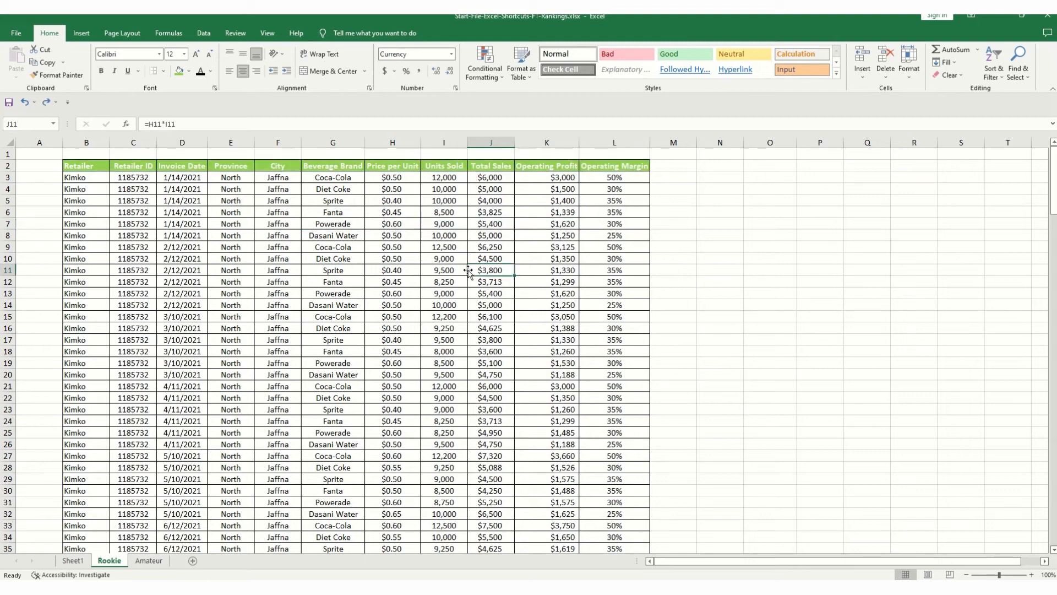
Step: Select the header cells from Retailer in B2 to Operating Margin in L2 and turn on their filter
click(77, 164)
key(shift+Right)
key(shift+Right)
key(shift+Right)
key(shift+Right)
key(shift+Right)
key(shift+Right)
key(shift+Right)
key(shift+Right)
key(shift+Right)
key(shift+Right)
key(shift+Right)
key(shift+Right)
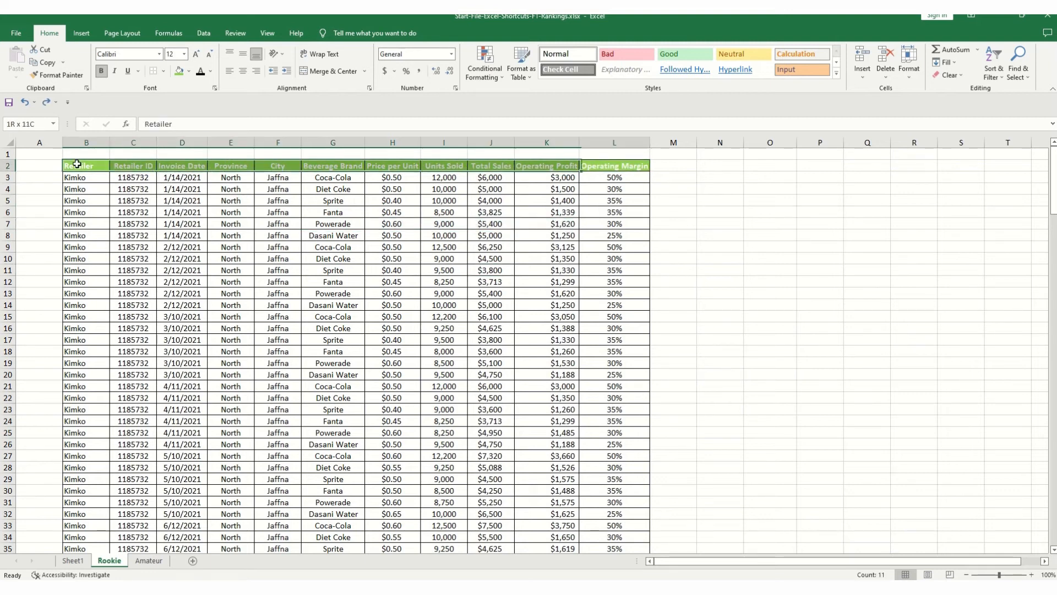
key(shift+Left)
key(shift+Left)
key(shift+Left)
key(shift+Right)
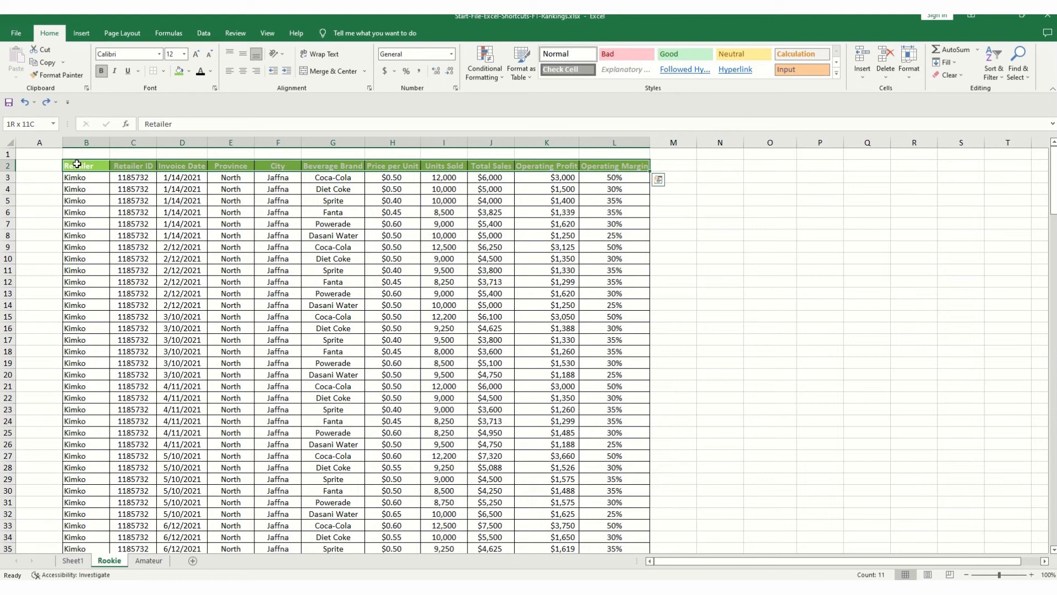
key(ctrl+shift+l)
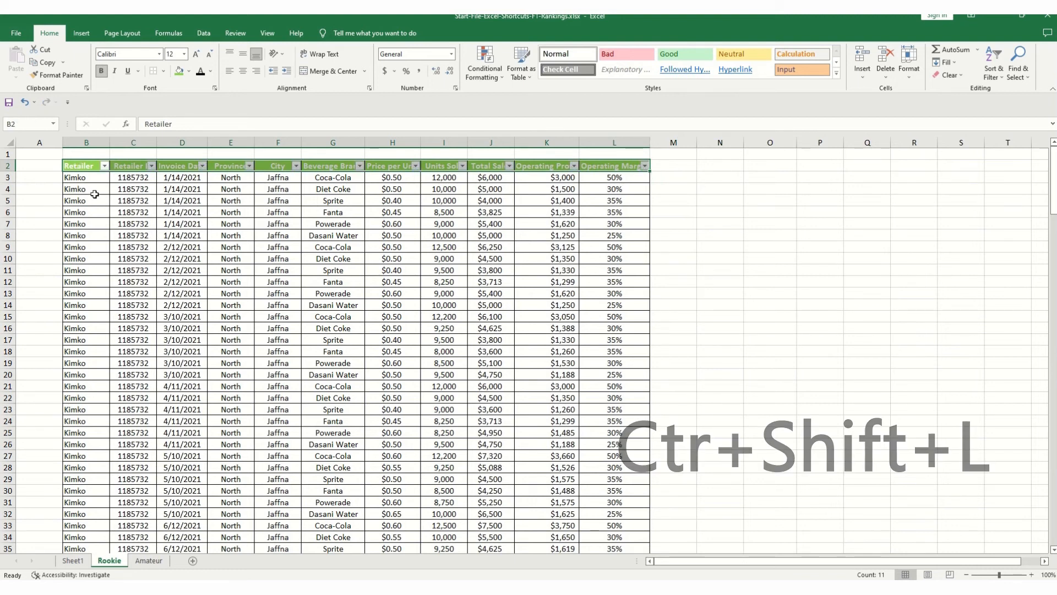
click(476, 235)
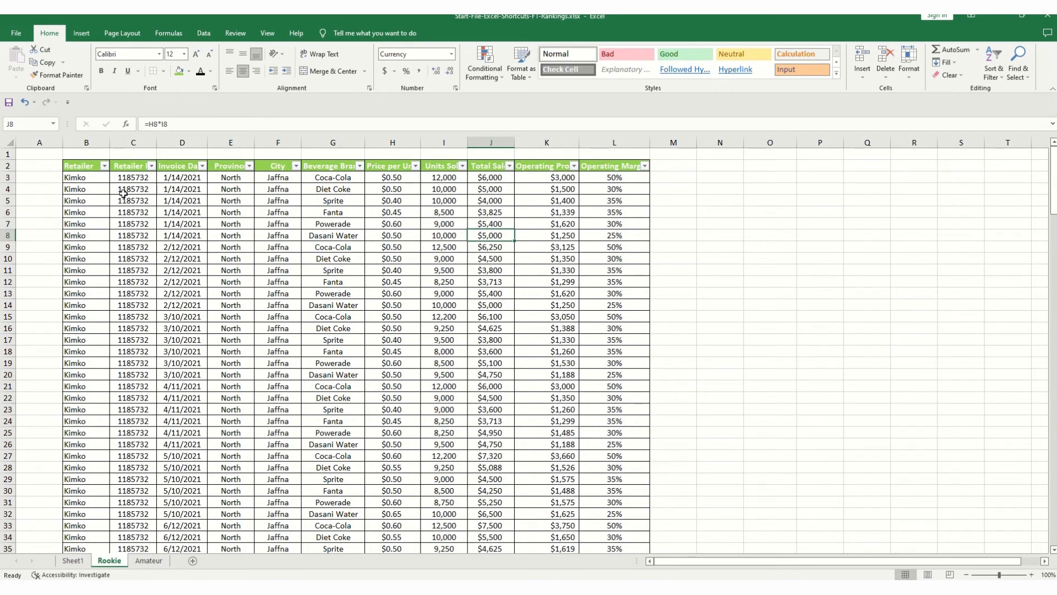
Step: Reselect the header cells B2 to L2 and toggle their filter
click(83, 168)
key(shift+Right)
key(shift+Right)
key(shift+Right)
key(shift+Right)
key(shift+Right)
key(shift+Right)
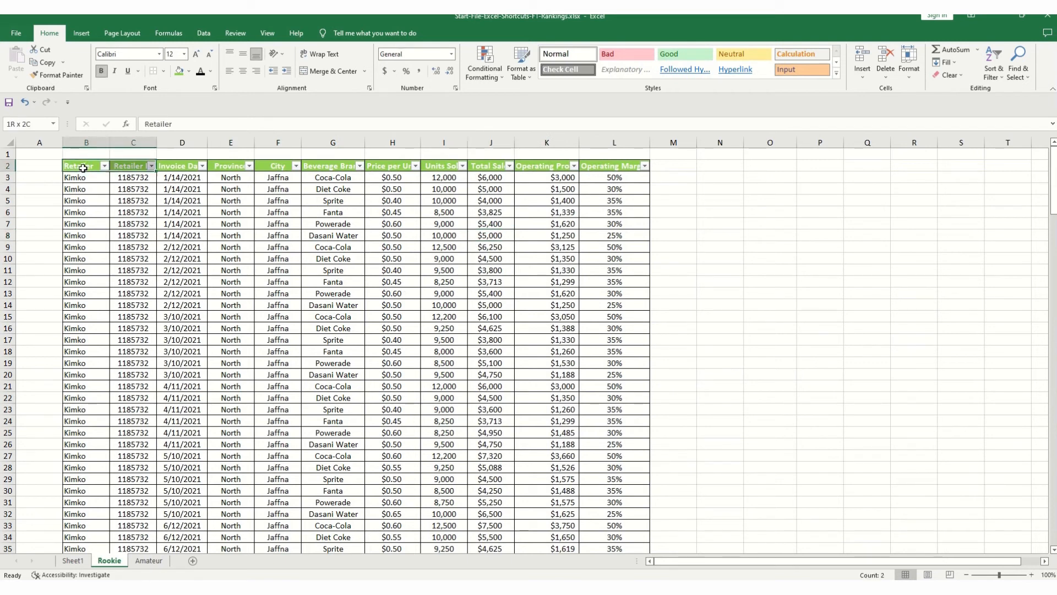
key(ctrl+shift+Right)
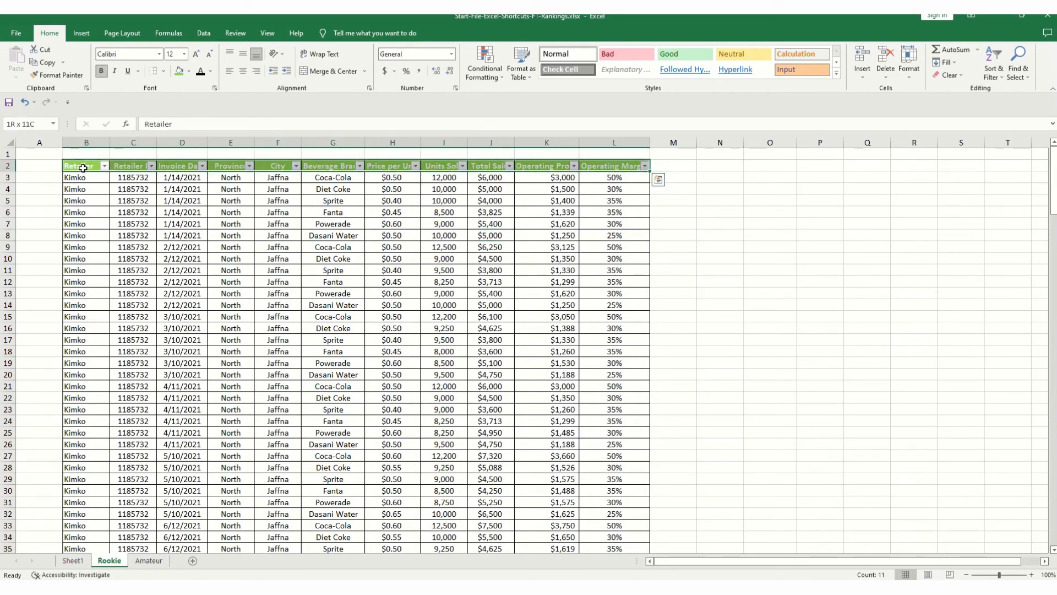
key(ctrl+shift+l)
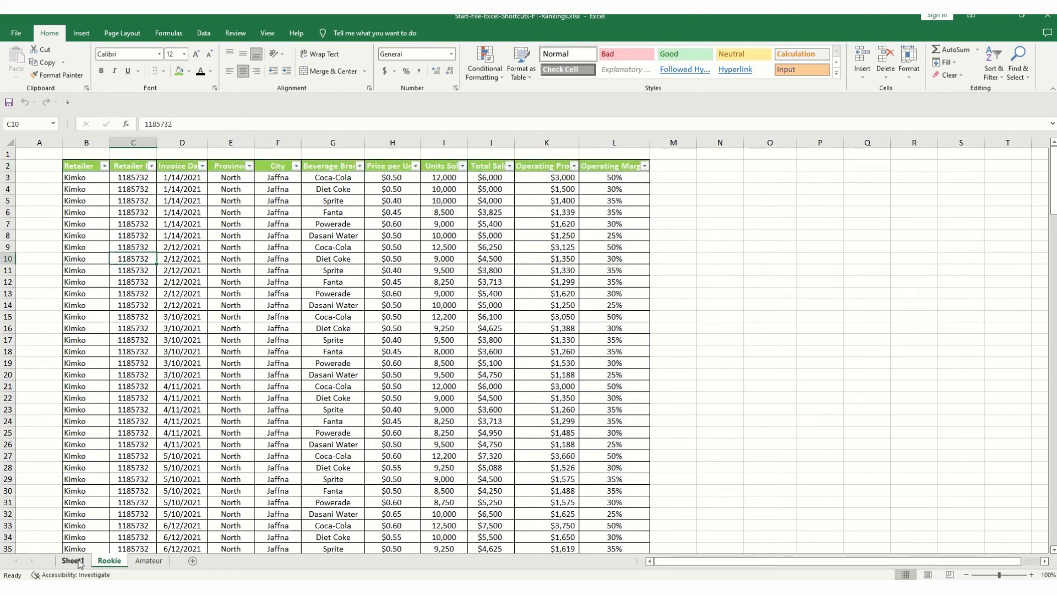
Step: Switch through the sheets to Amateur, add two blank worksheets after it, and return to the Rookie sheet
click(77, 561)
click(112, 562)
click(145, 560)
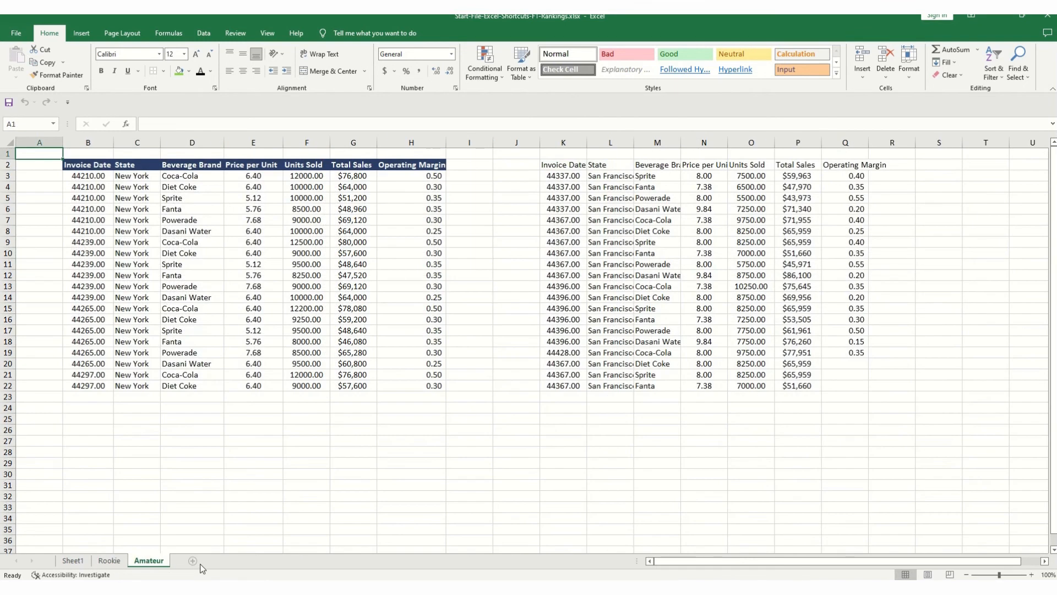
click(195, 564)
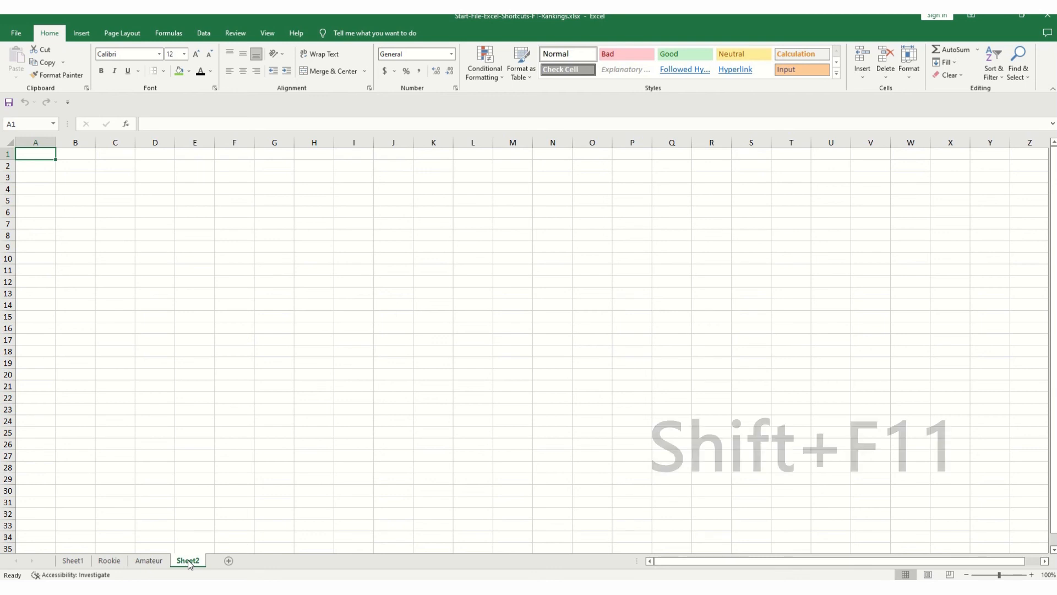
key(shift+F11)
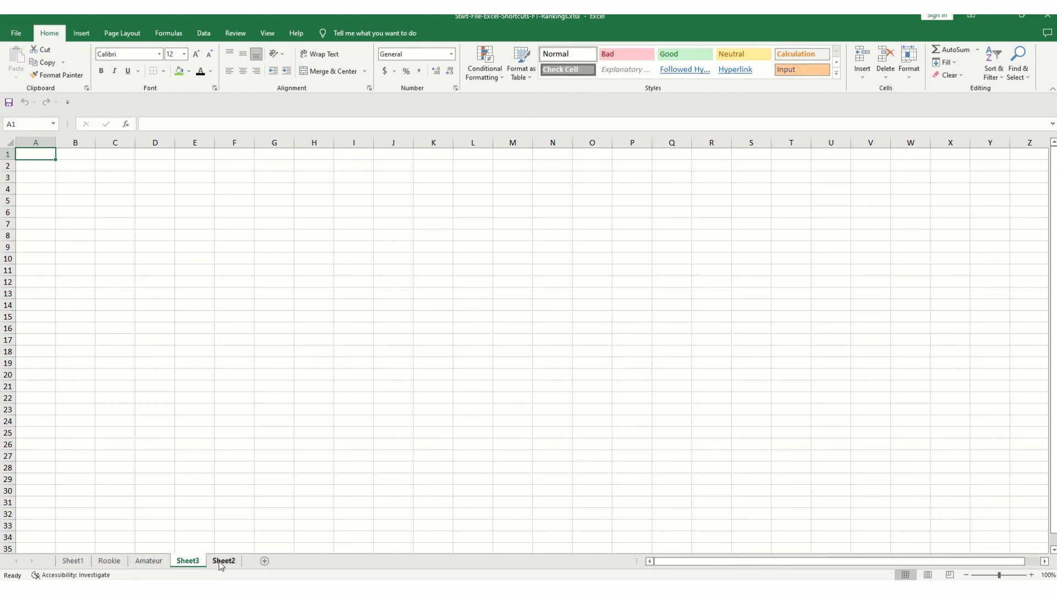
key(ctrl+Page_Up)
key(ctrl+Page_Up)
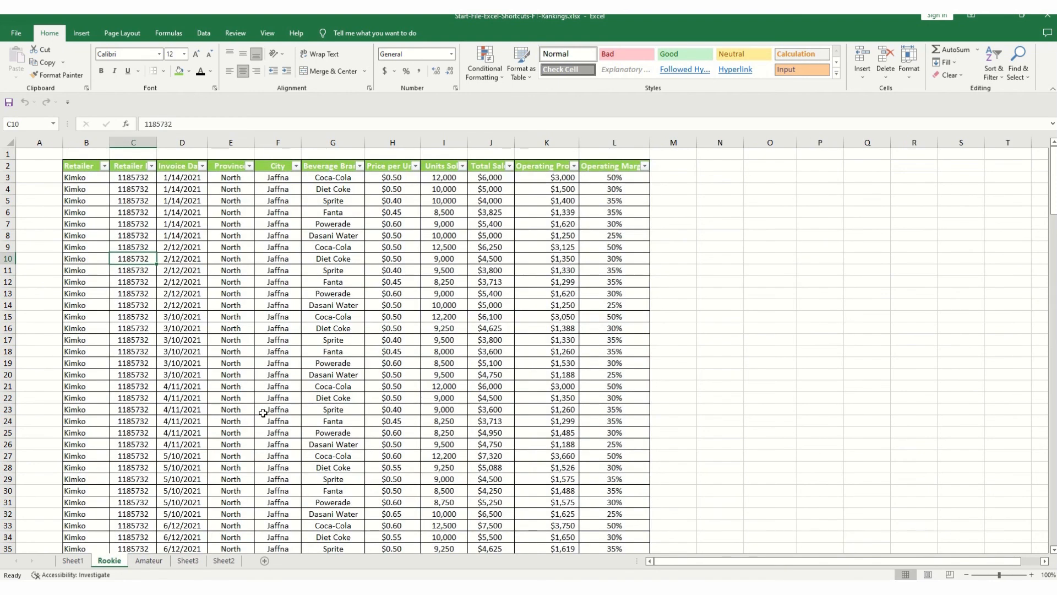
Step: Create a new blank workbook, move its restored-down window, and close that workbook
key(ctrl+n)
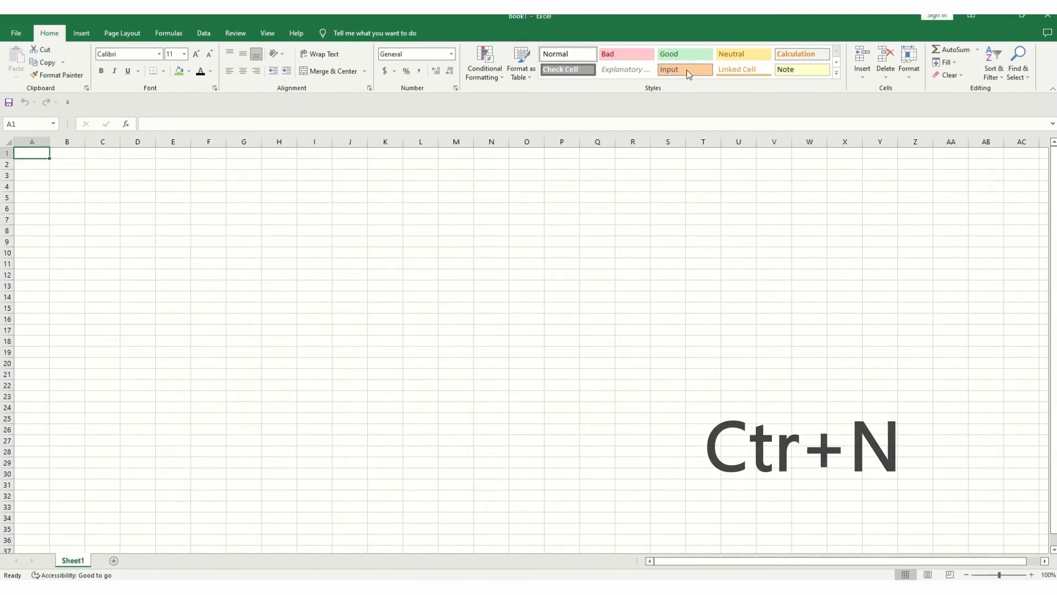
click(1016, 25)
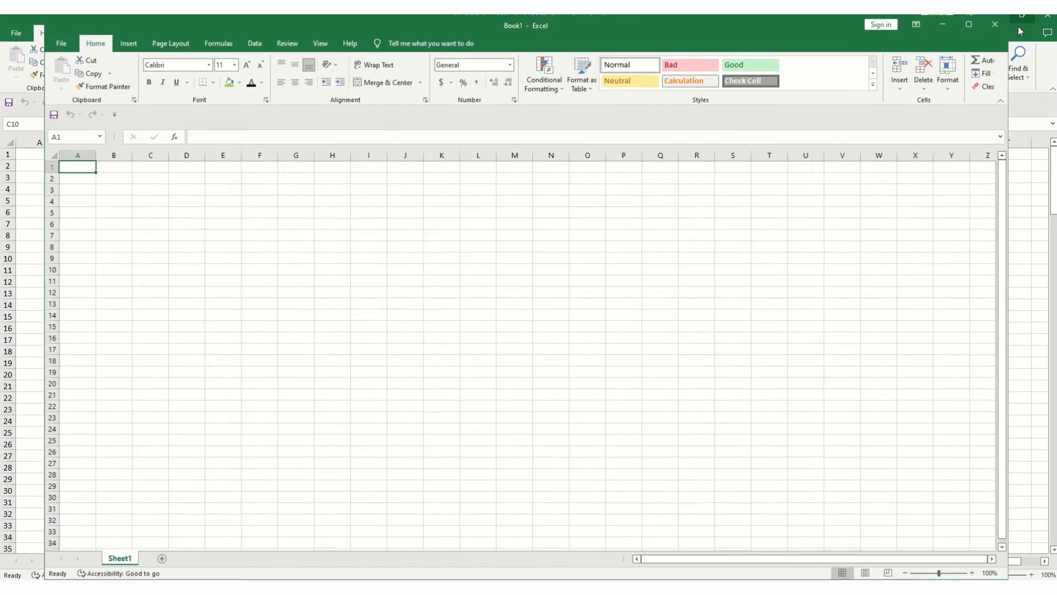
drag(405, 40, 347, 120)
click(941, 121)
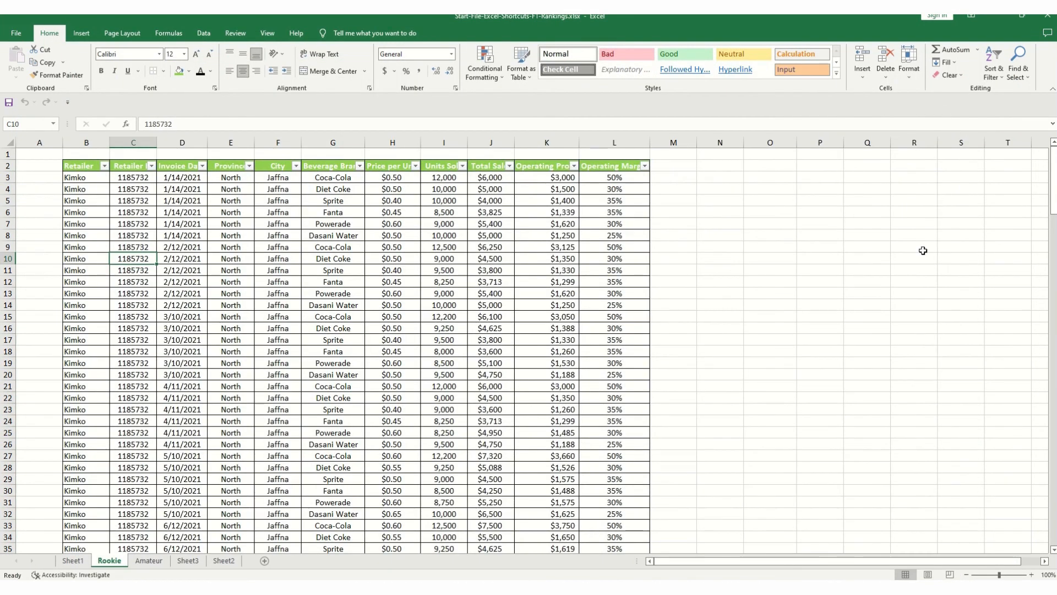